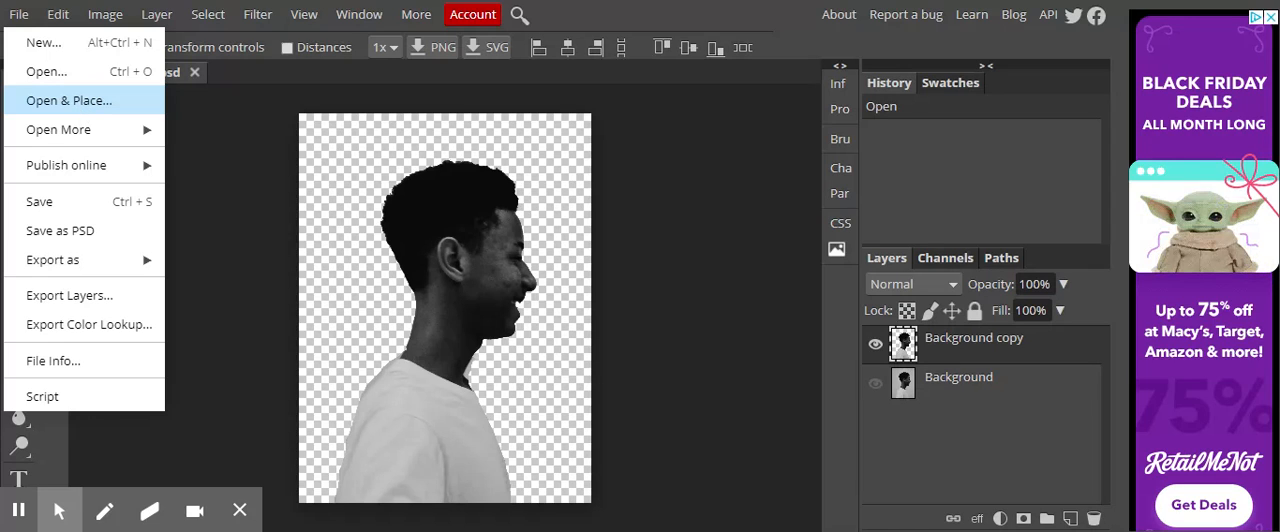
- Place the mountain_mist image into the portrait document as a smart object
click(85, 108)
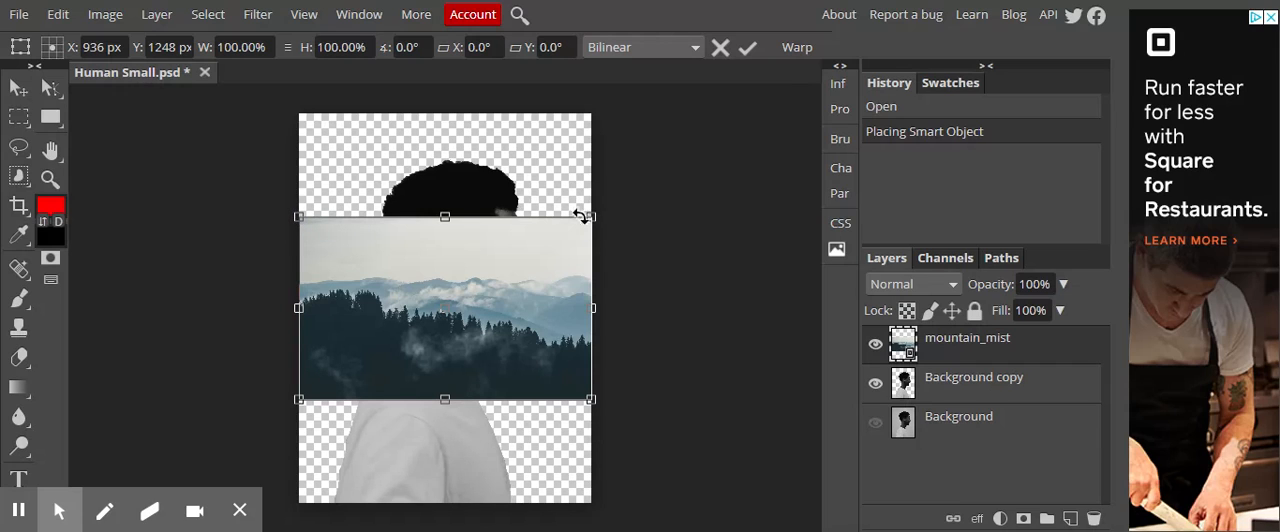
- Try enlarging the placed mountain_mist image to about 229% to cover the canvas, and undo that transform
drag(590, 216, 630, 192)
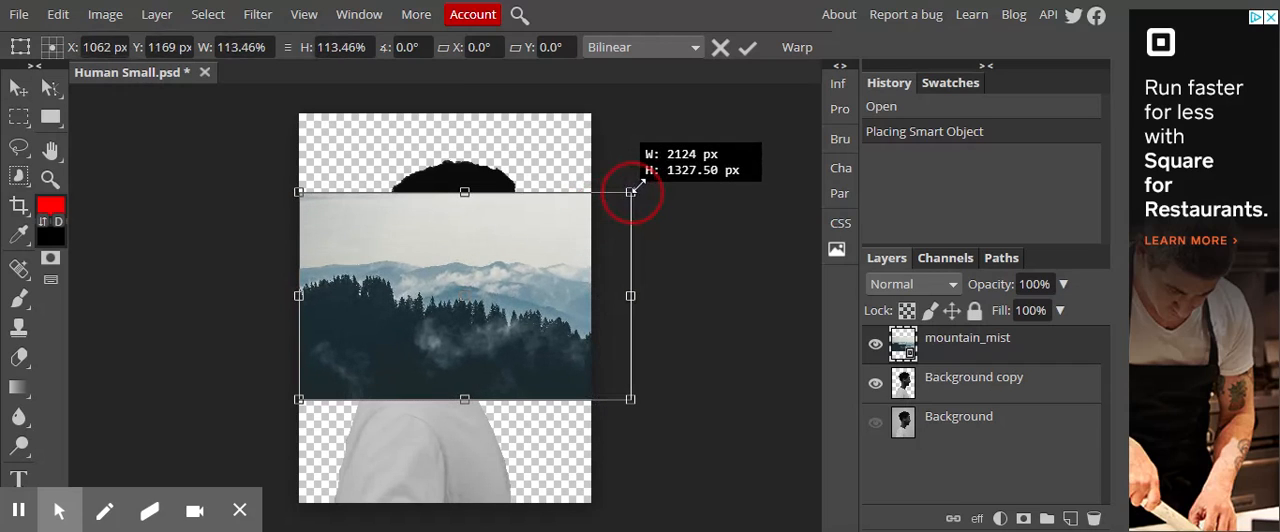
drag(700, 157, 765, 128)
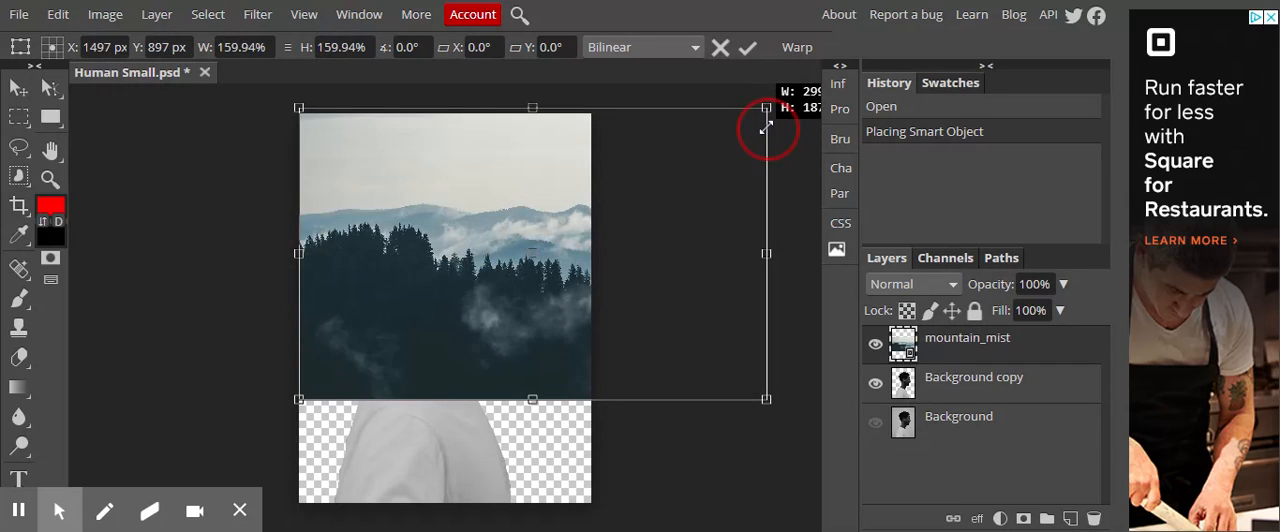
drag(298, 400, 95, 526)
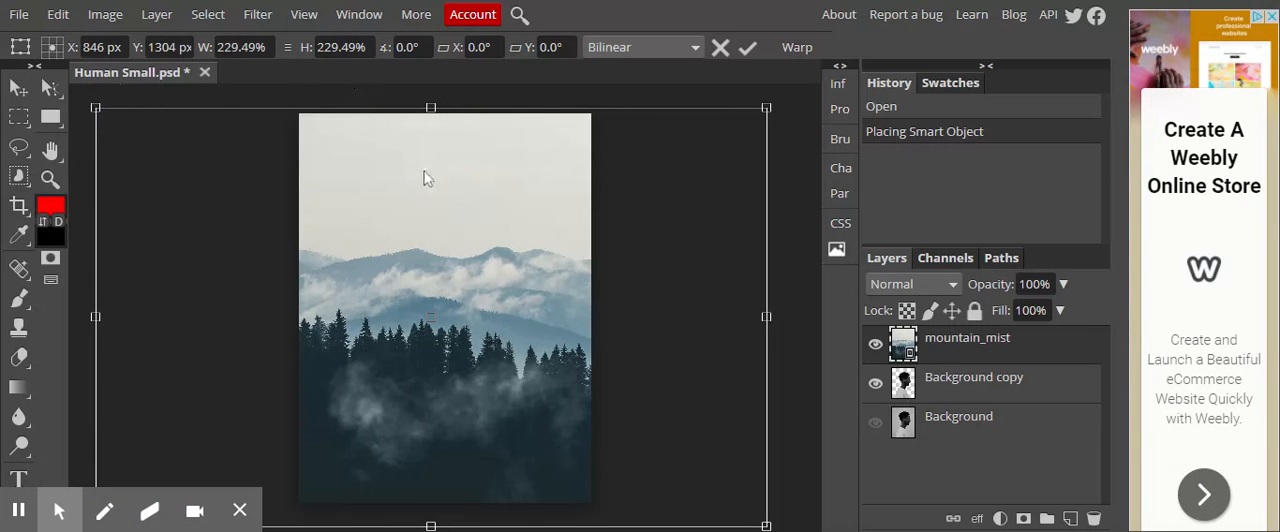
click(745, 58)
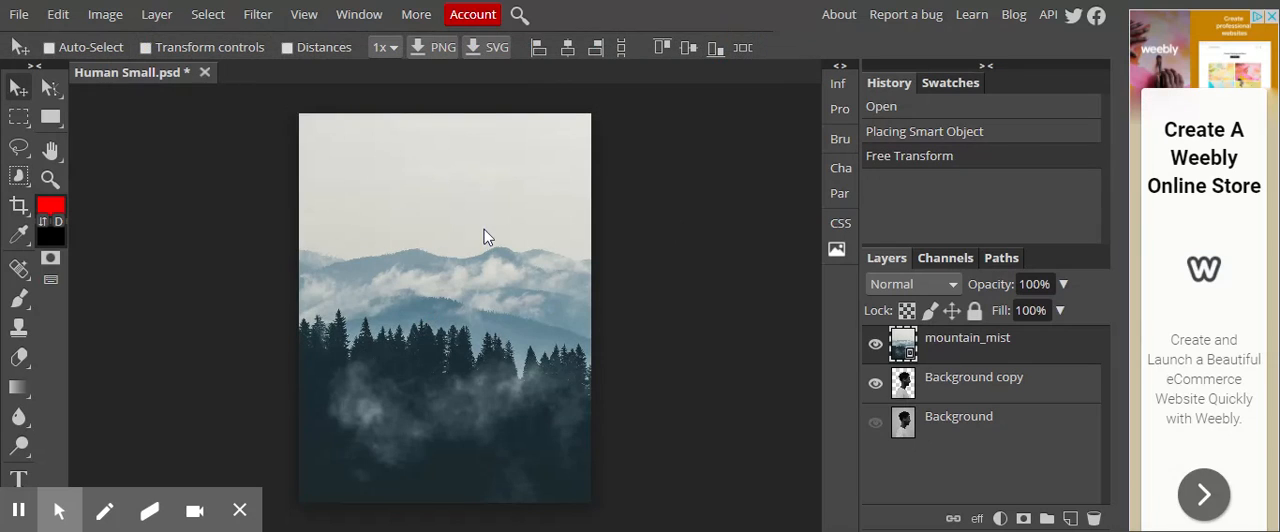
key(ctrl+z)
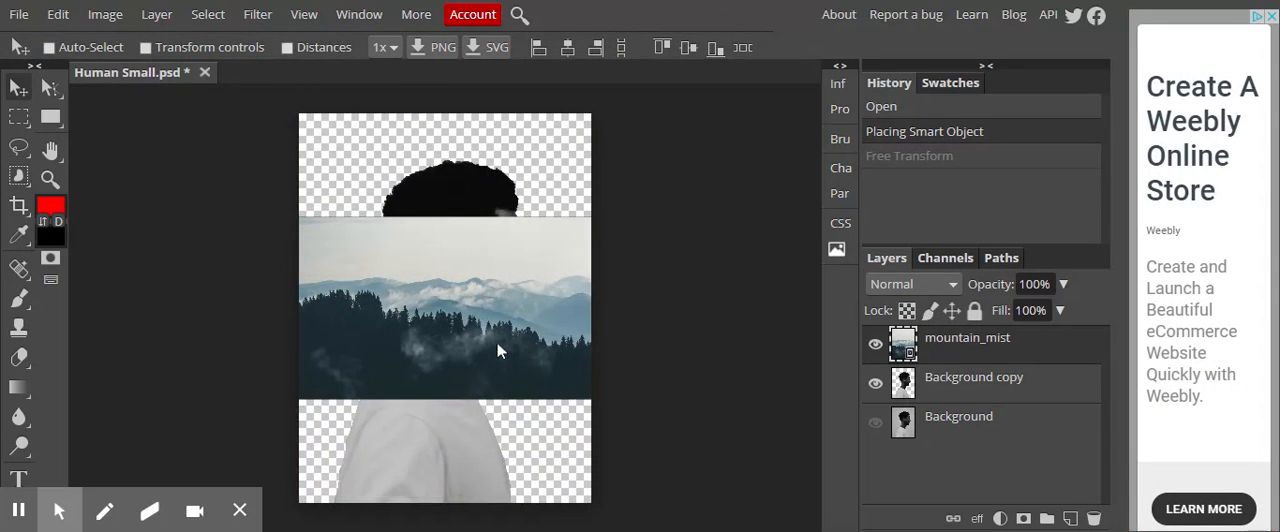
- Scale the mountain_mist layer proportionally to about 254% and shift it to the right so it covers the whole canvas
click(18, 89)
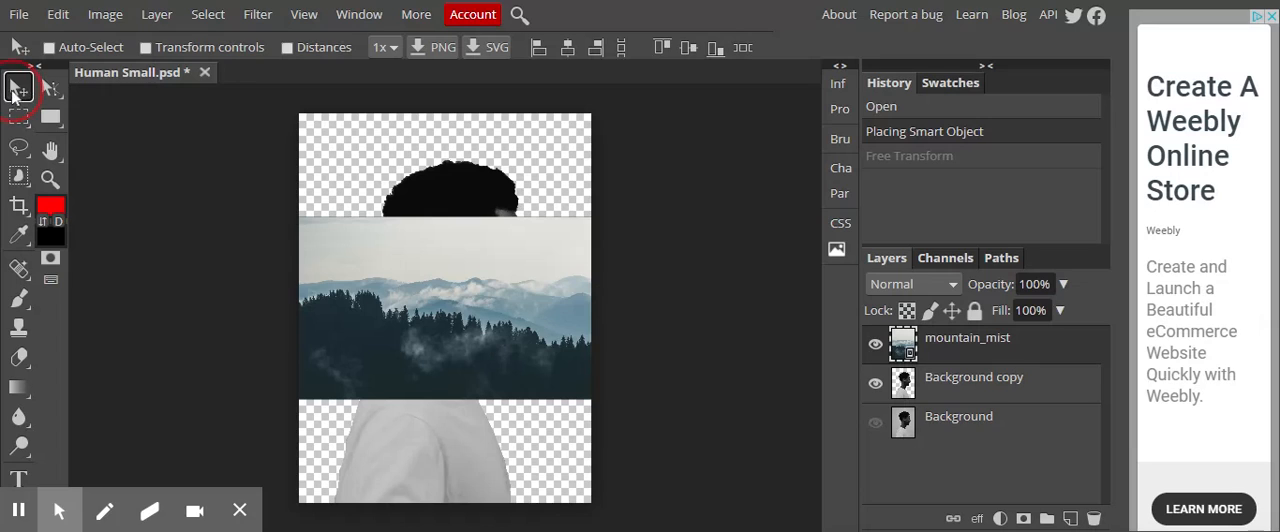
click(445, 278)
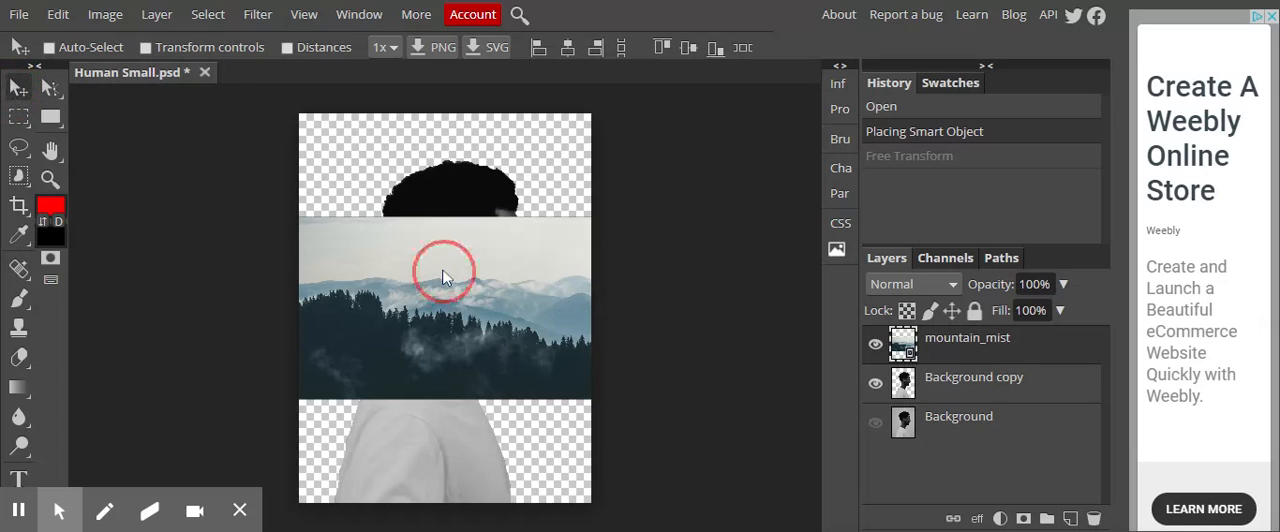
click(955, 350)
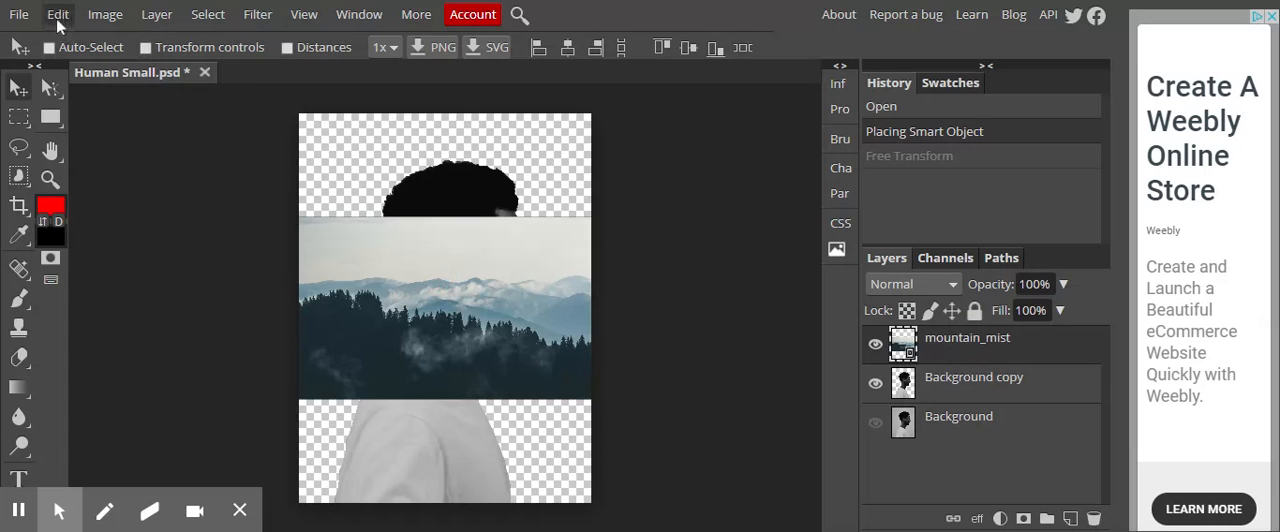
click(56, 22)
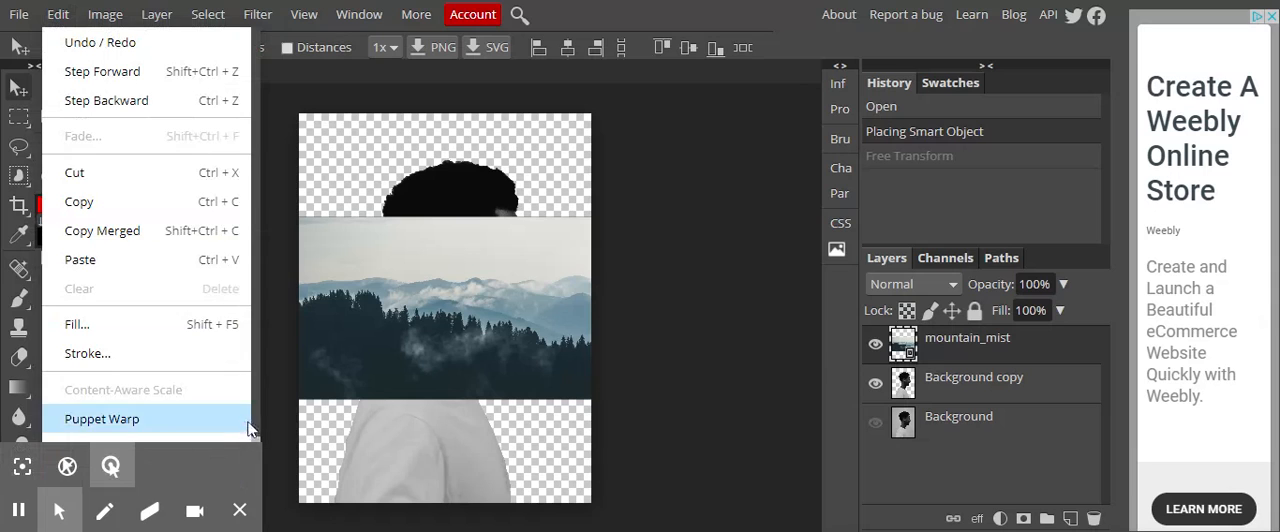
scroll(253, 415, down, 2)
mouse_move(229, 399)
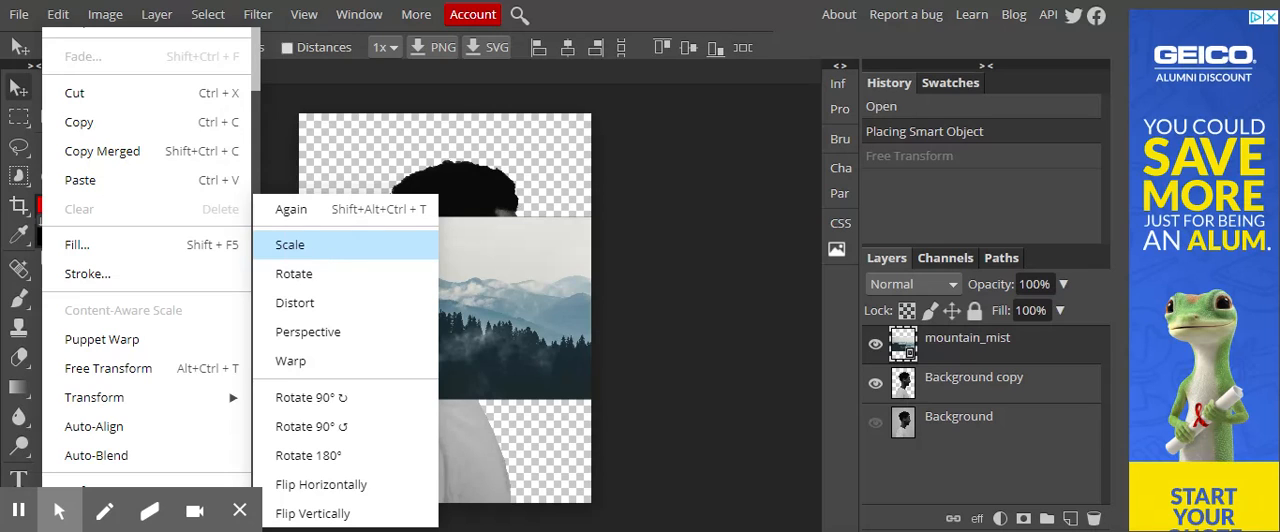
click(320, 246)
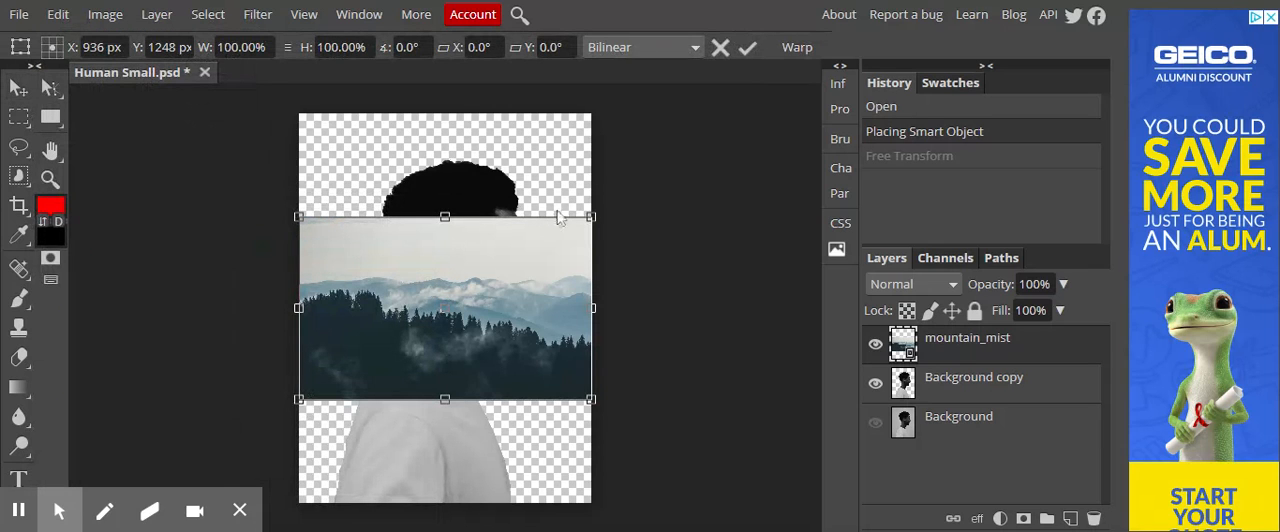
drag(591, 216, 805, 28)
drag(296, 398, 160, 486)
drag(107, 518, 57, 508)
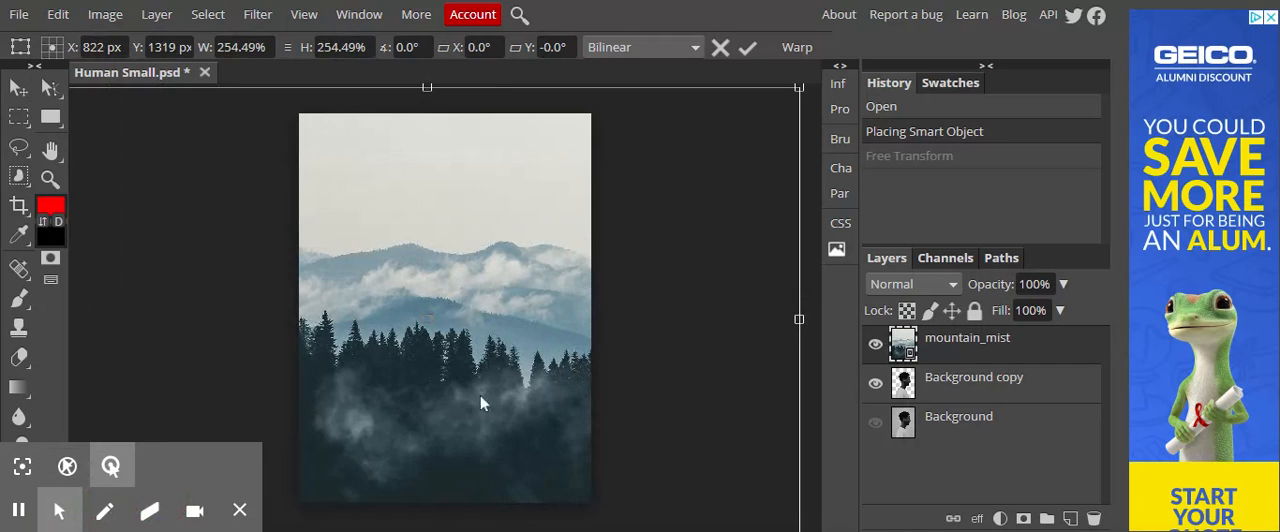
drag(398, 395, 499, 388)
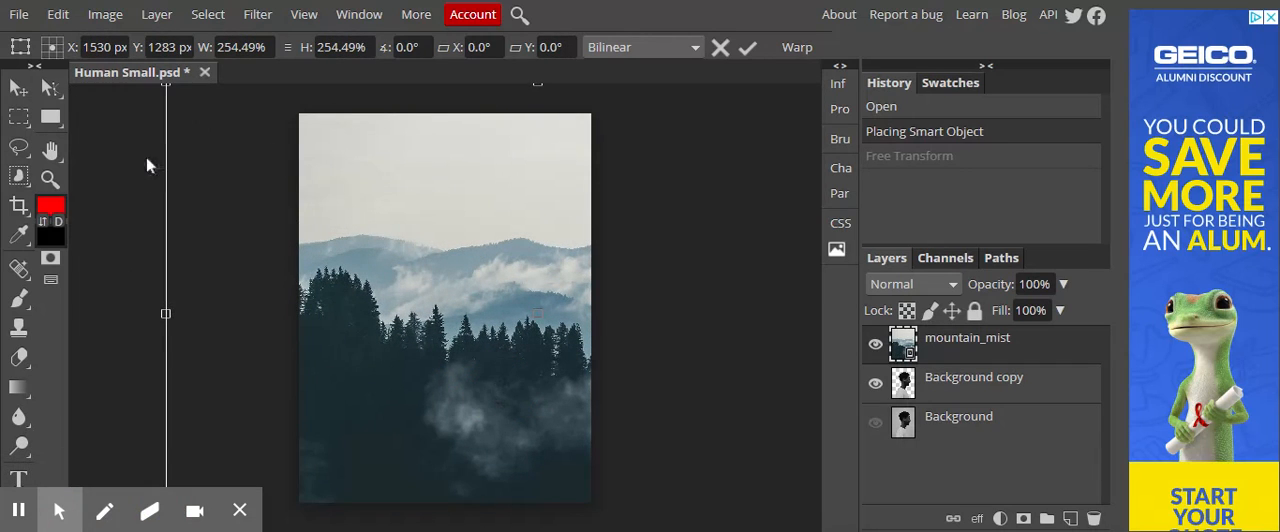
click(752, 56)
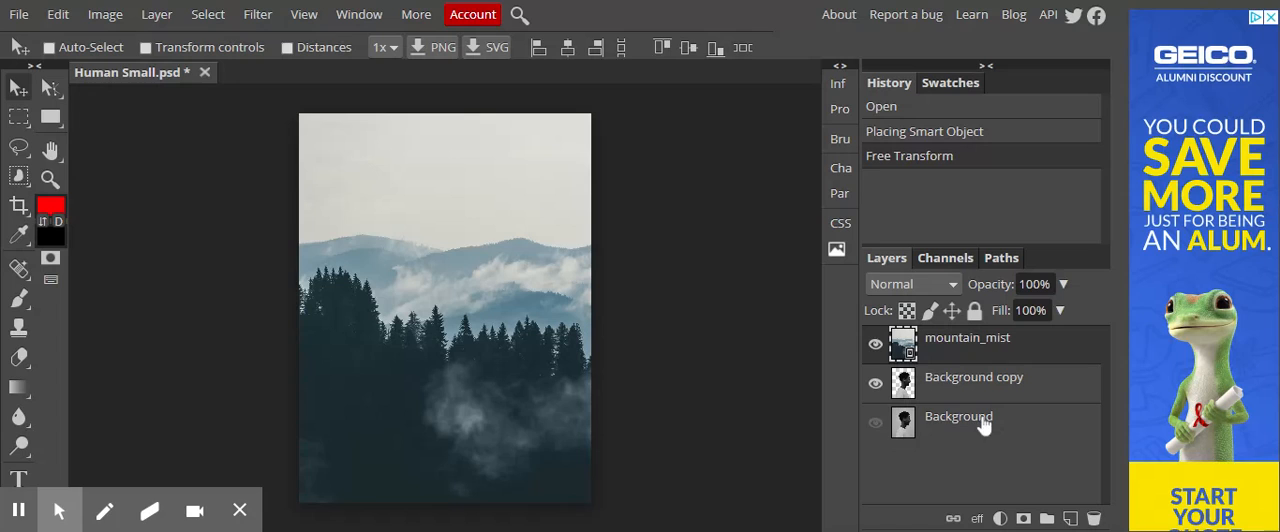
- Duplicate the mountain_mist layer and move the Background copy layer between the two mountain layers
click(20, 518)
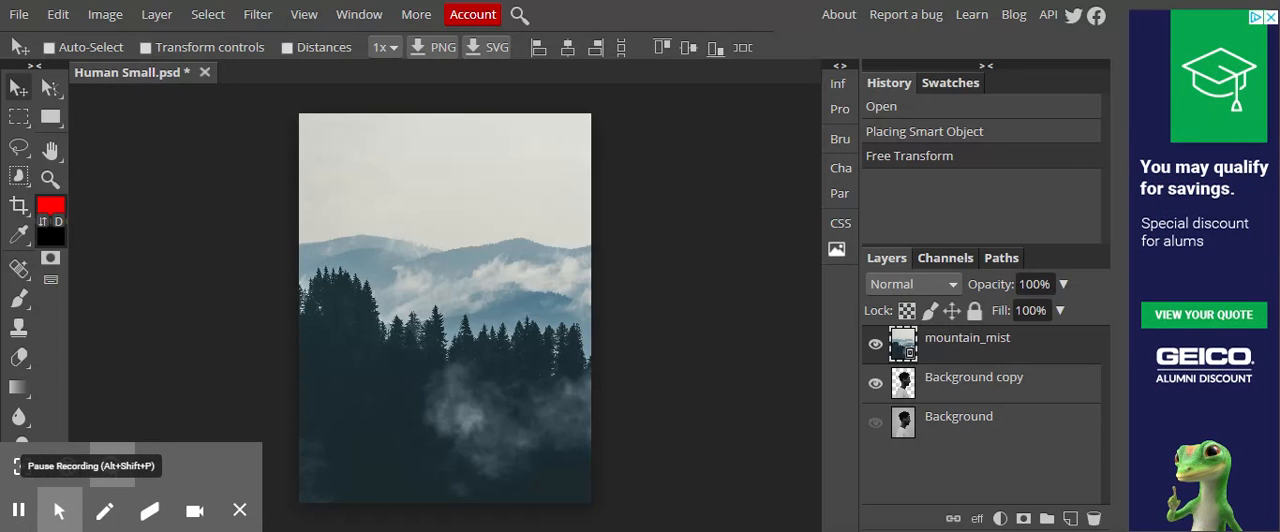
right_click(948, 342)
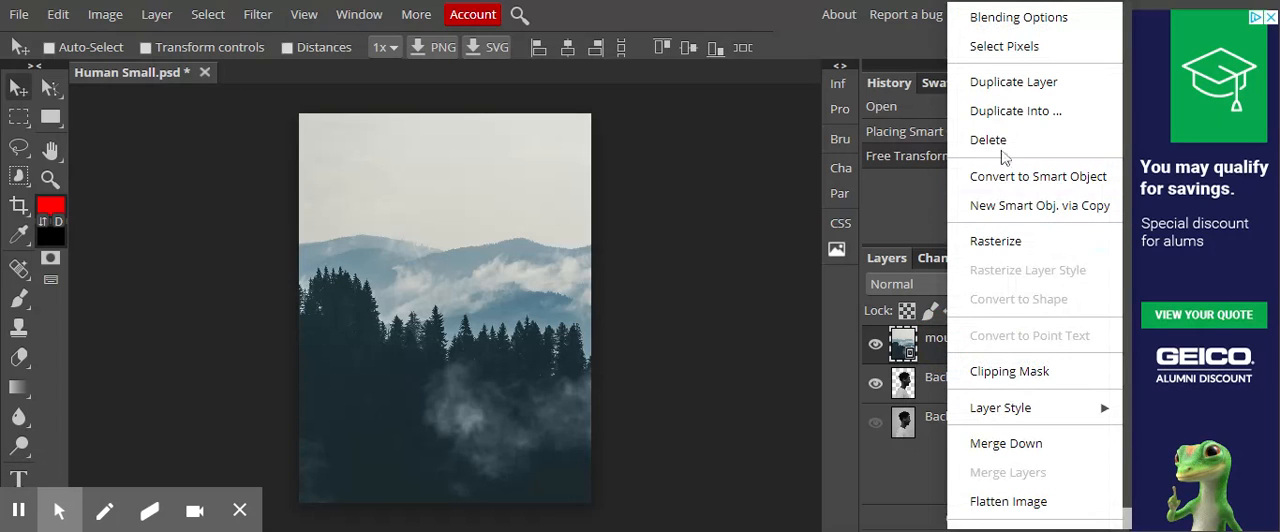
click(1024, 88)
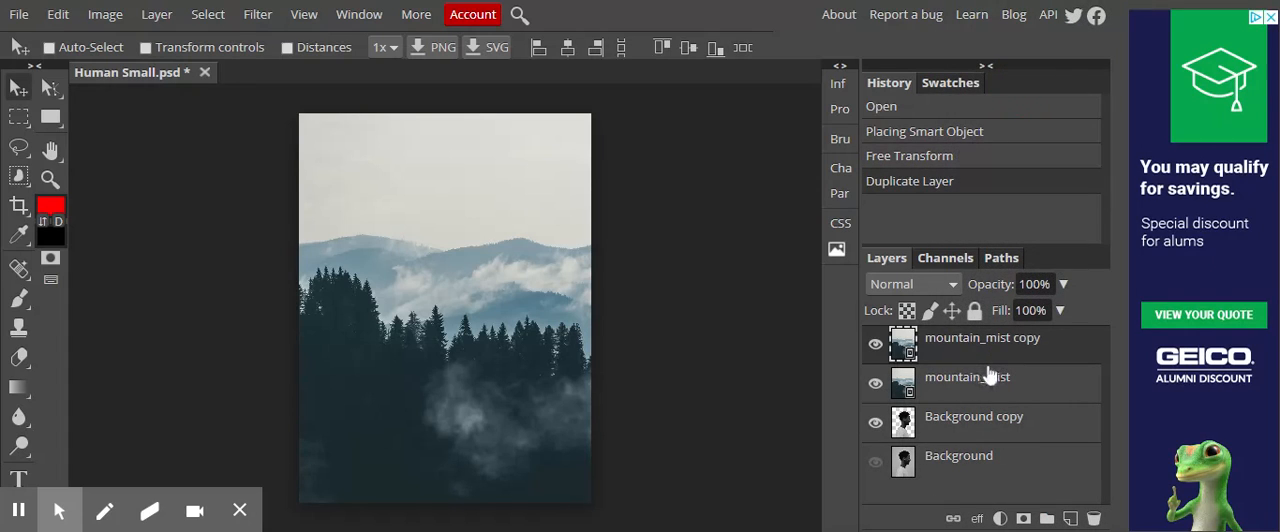
click(967, 427)
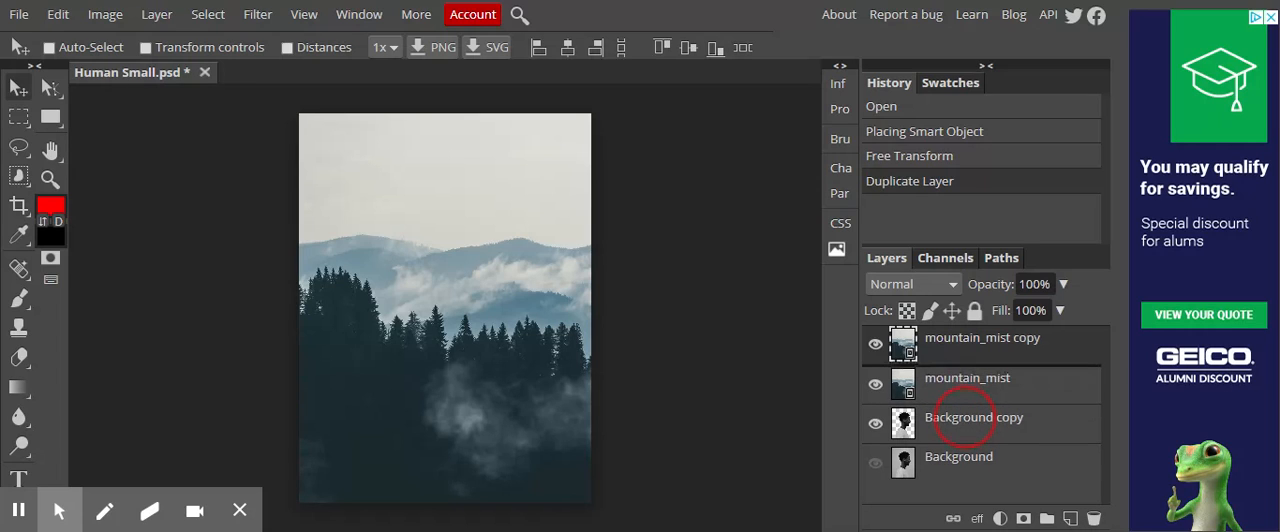
drag(963, 420, 961, 360)
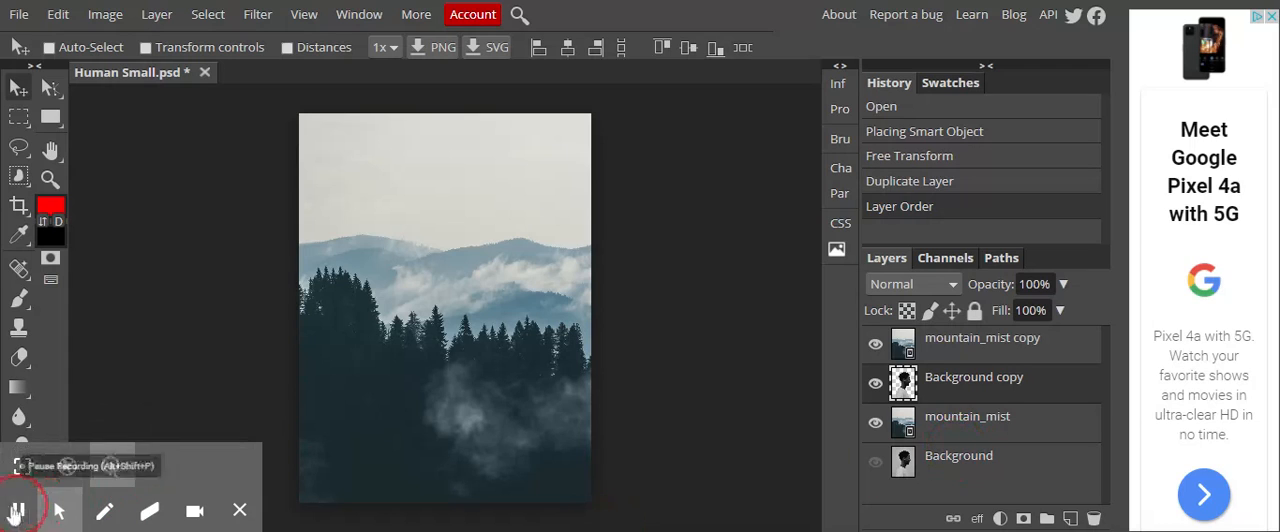
- Rename the mountain_mist copy layer as "Top mnt"
key(alt+bracketright)
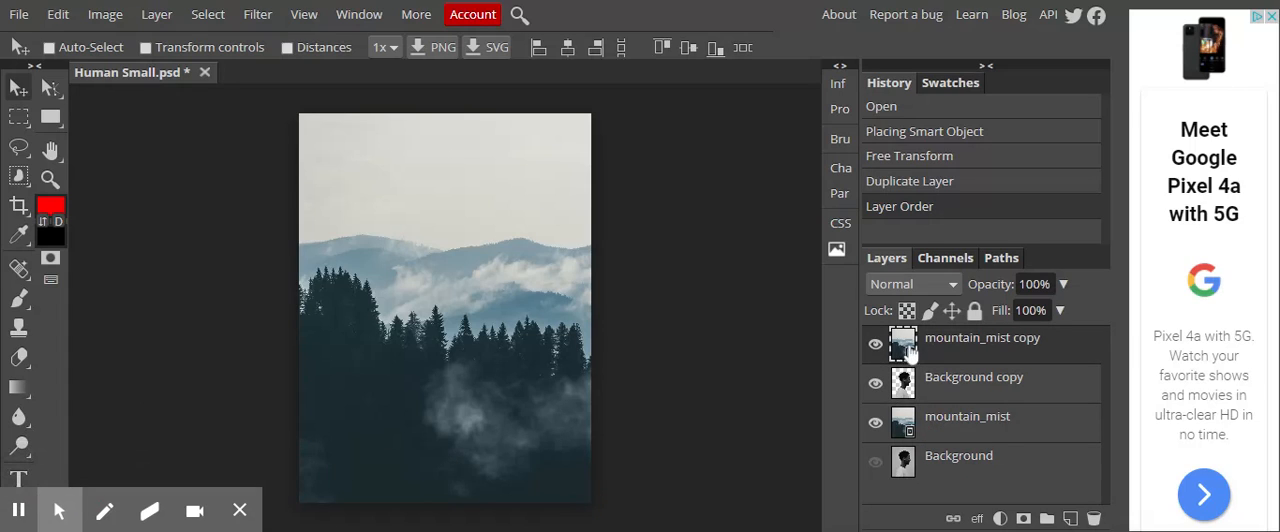
click(1018, 342)
click(1021, 345)
click(1027, 347)
double_click(1021, 345)
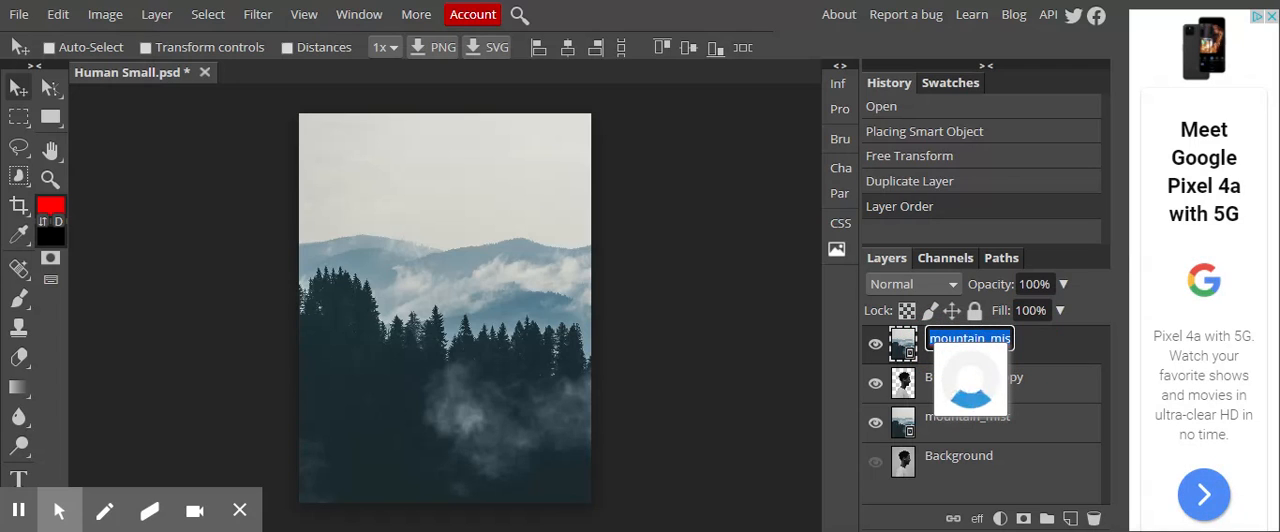
text(Top mn)
text(t)
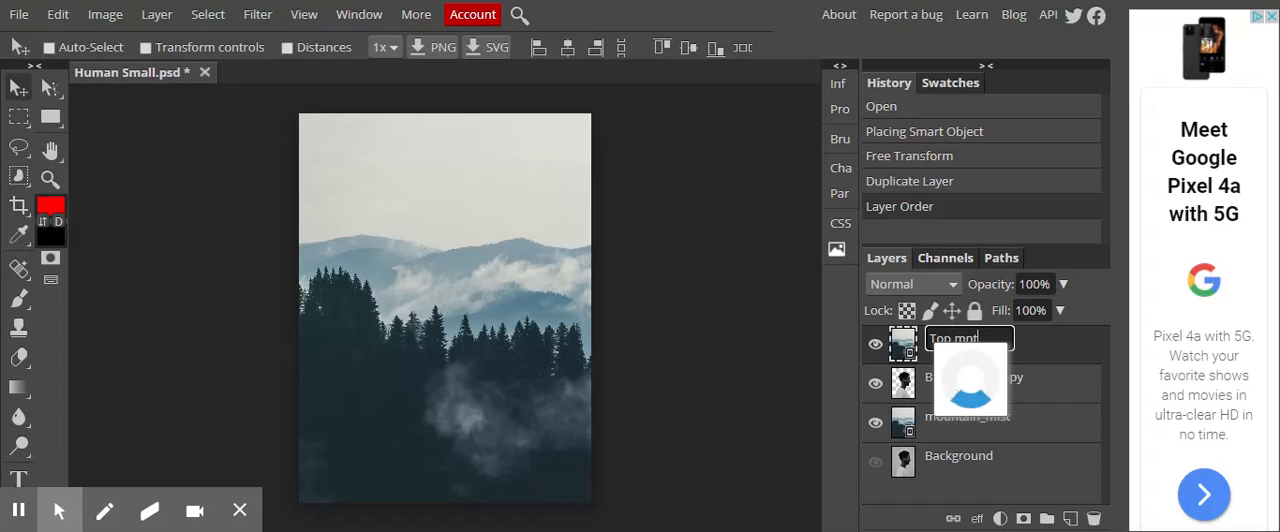
key(Return)
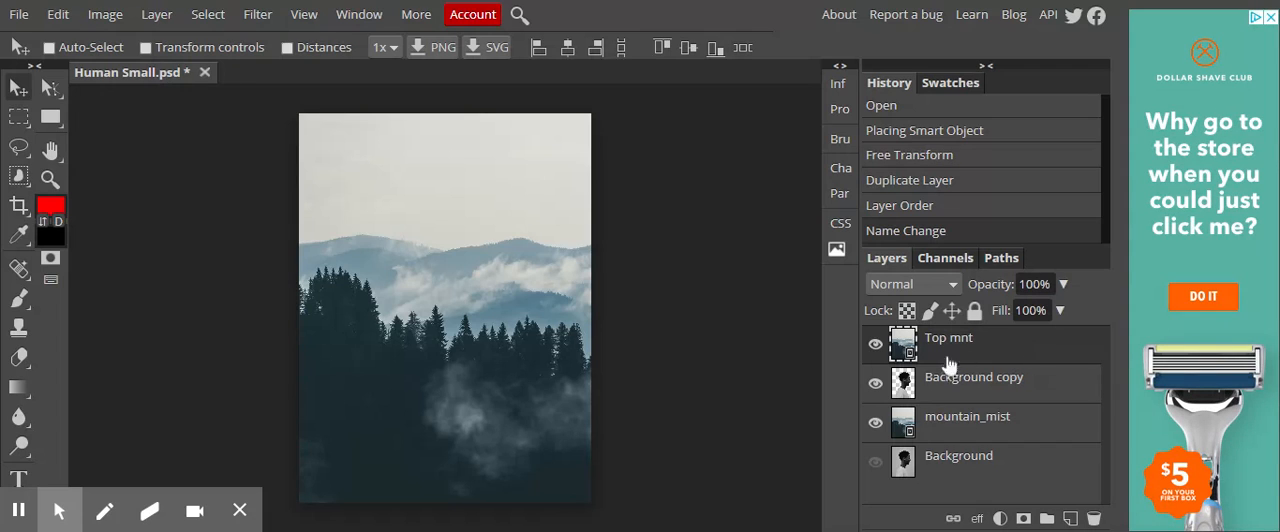
- Clip the Top mnt layer to the Background copy layer and check the silhouette by temporarily hiding the mountain_mist layer
click(1062, 345)
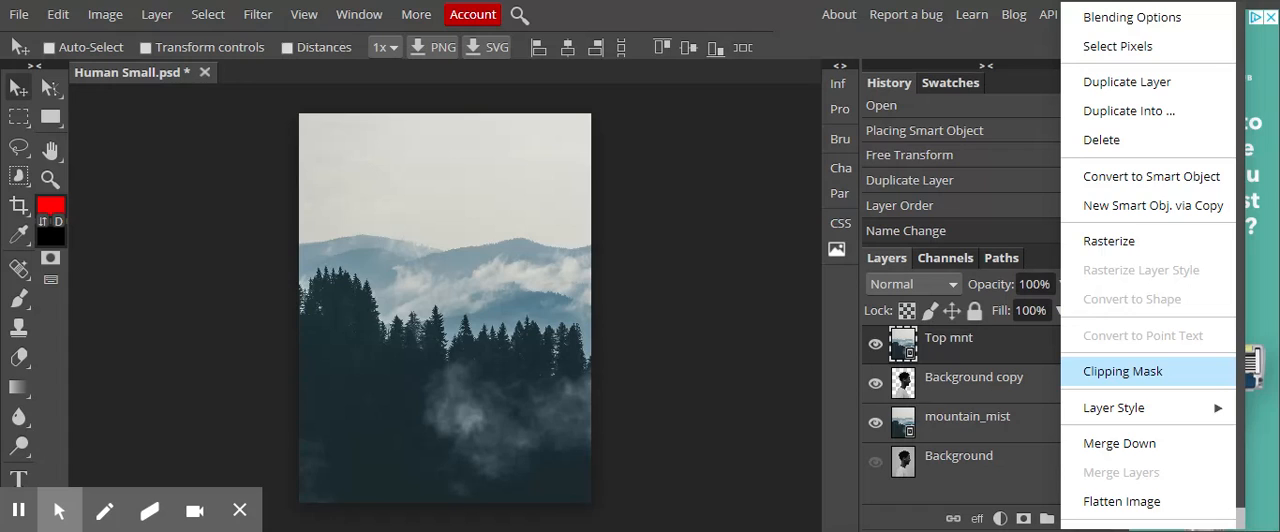
click(1115, 370)
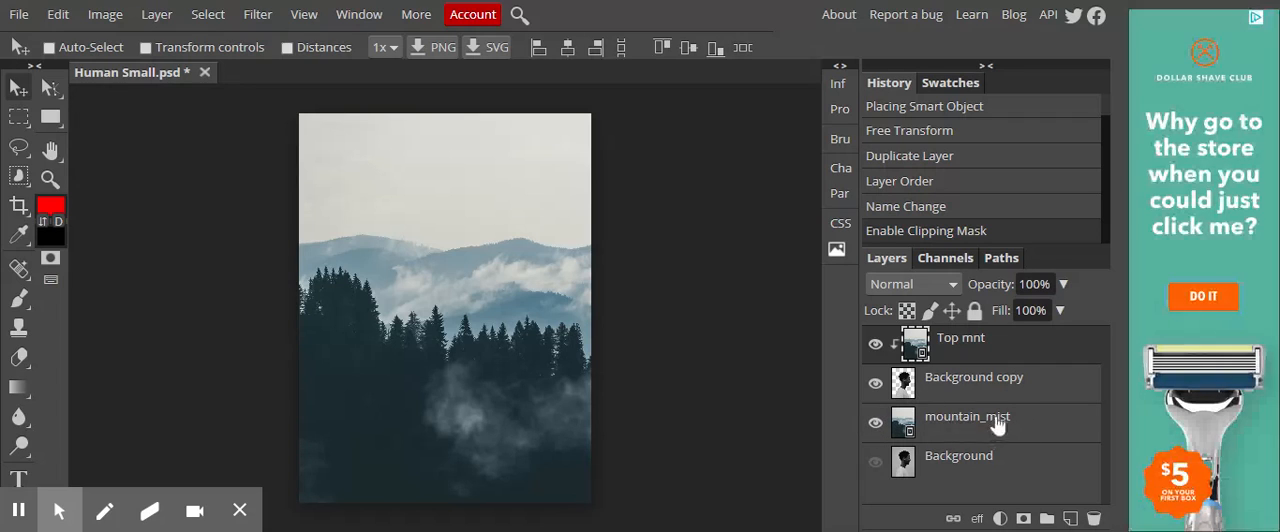
click(876, 425)
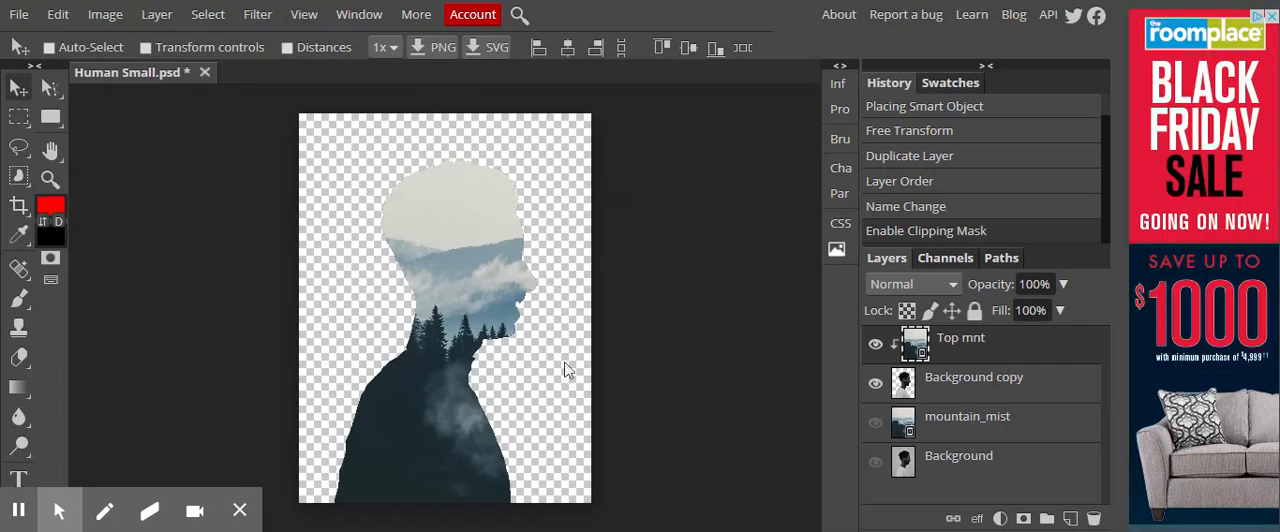
click(965, 428)
click(875, 423)
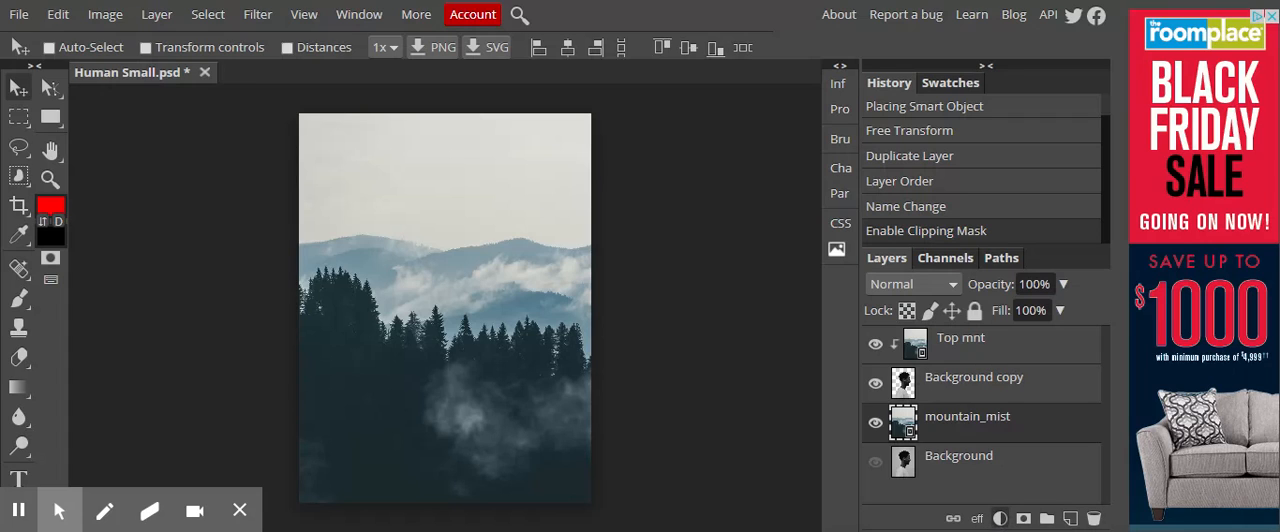
- Add a Hue/Saturation adjustment above the mountain_mist layer with hue 13, saturation 14 and lightness 58
click(1000, 518)
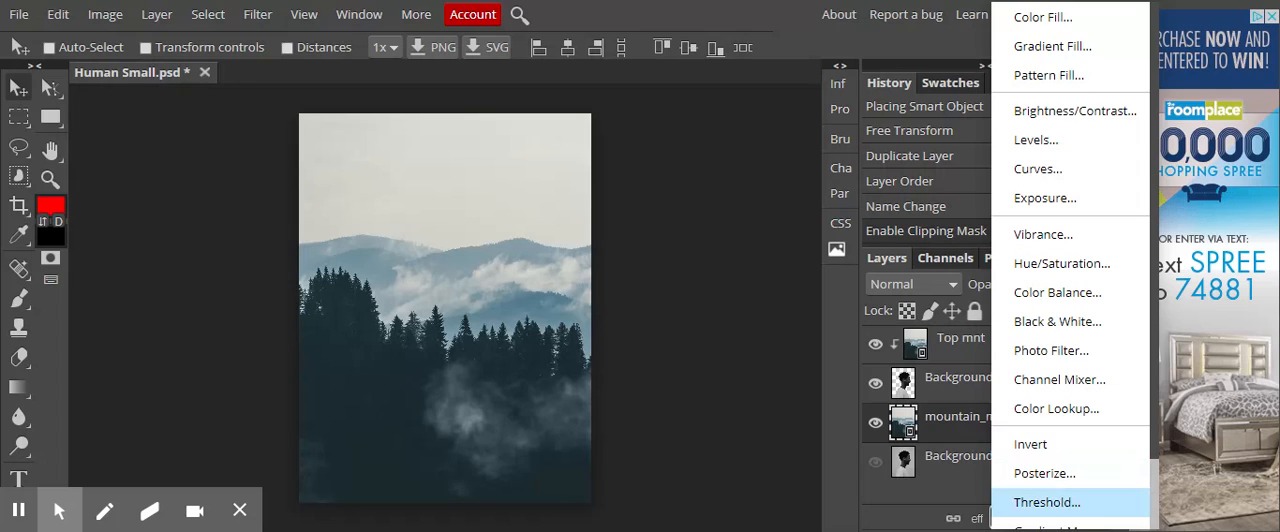
click(1048, 266)
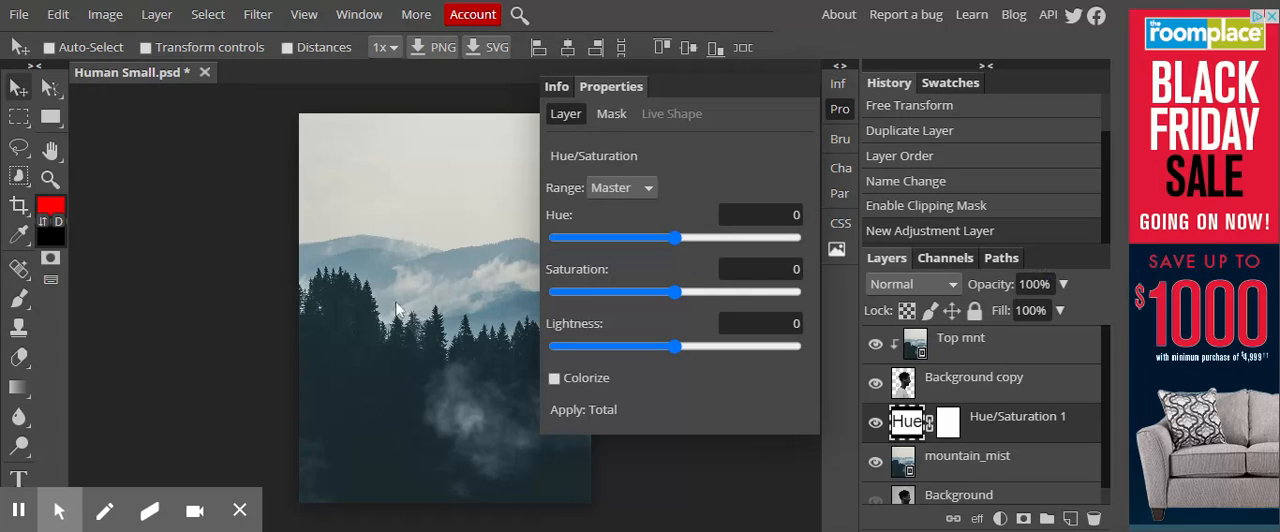
mouse_move(678, 240)
mouse_down()
mouse_move(735, 231)
mouse_move(594, 234)
mouse_move(686, 236)
mouse_up()
click(674, 293)
mouse_move(674, 298)
mouse_down()
mouse_move(596, 298)
mouse_move(796, 285)
mouse_move(690, 291)
mouse_up()
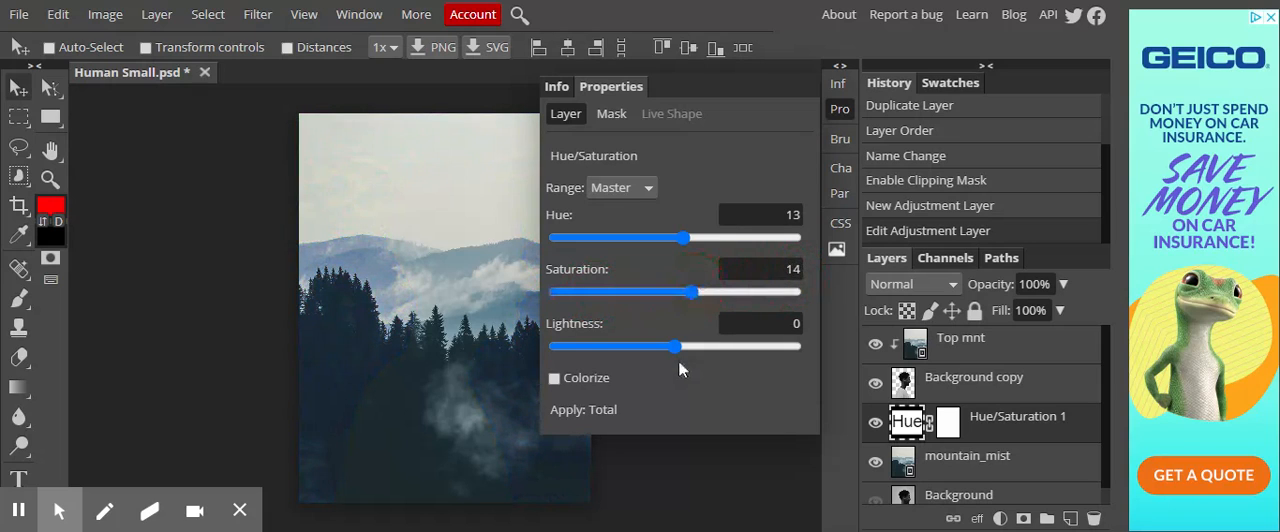
drag(678, 350, 744, 346)
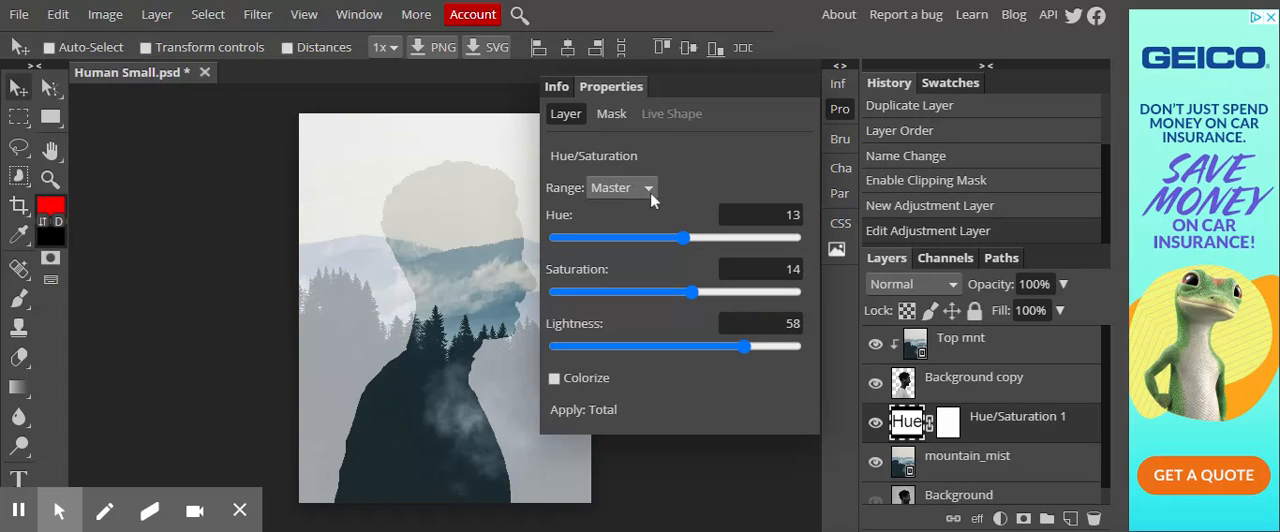
- Try the Colorize option on the Hue/Saturation adjustment and switch it off again
click(555, 380)
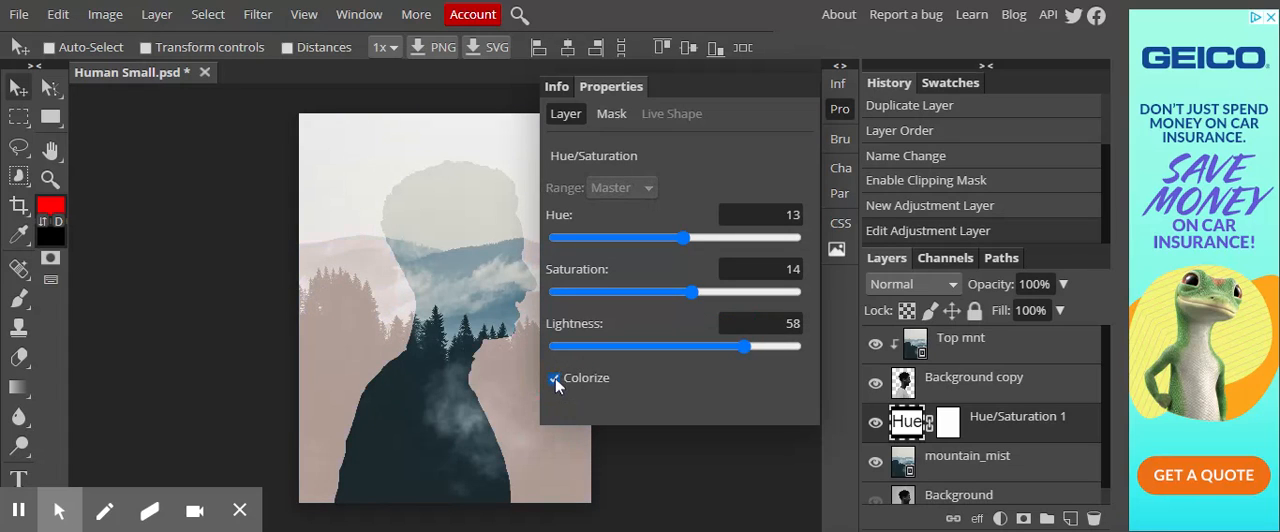
click(555, 378)
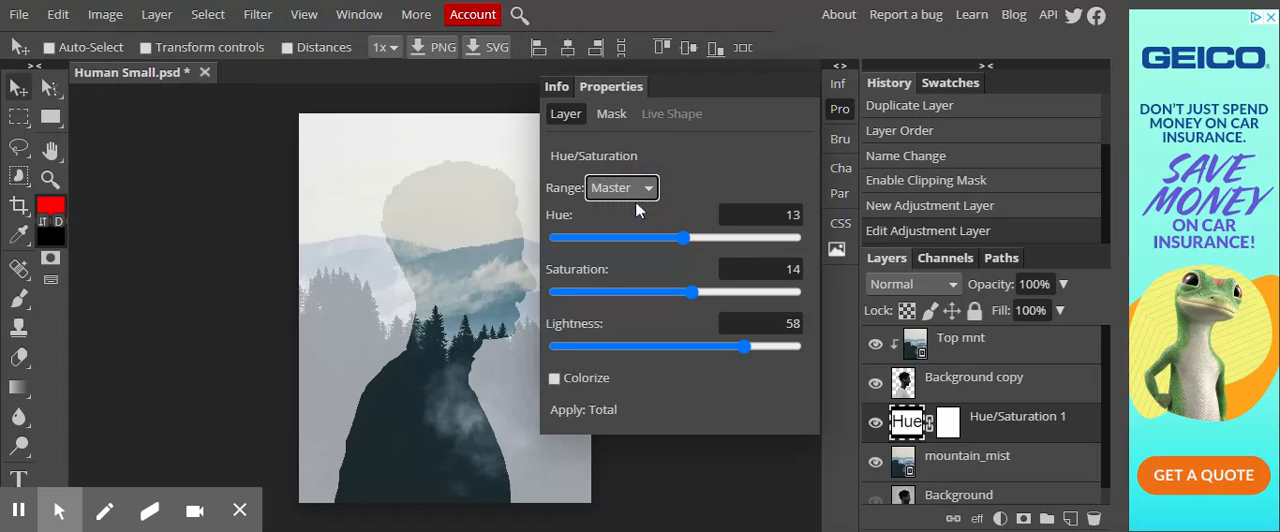
- Set the Green range's saturation to 11 in the Hue/Saturation adjustment and return to the Master range
click(637, 266)
mouse_move(675, 293)
mouse_down()
mouse_move(594, 292)
mouse_move(689, 292)
mouse_up()
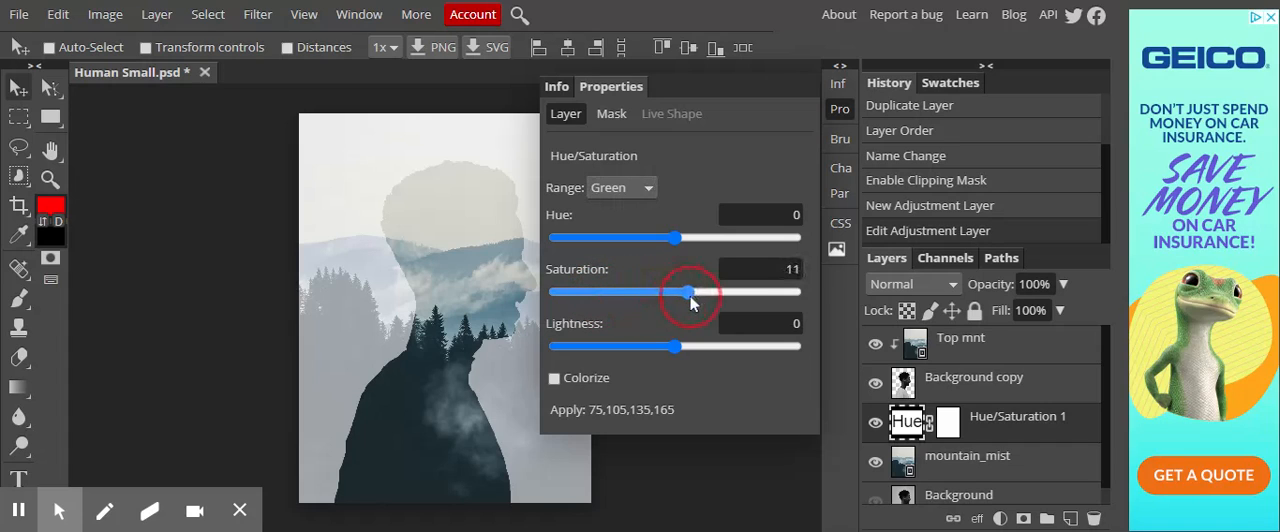
click(641, 200)
click(637, 209)
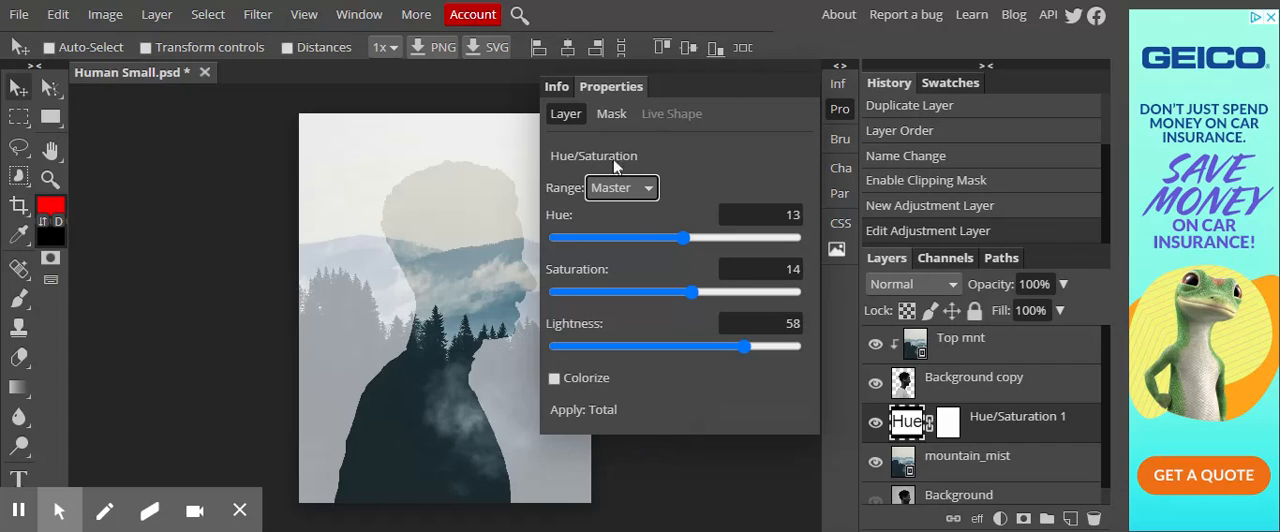
- Add a Photo Filter adjustment above Hue/Saturation 1 and set its color to cyan 00ffff
click(840, 110)
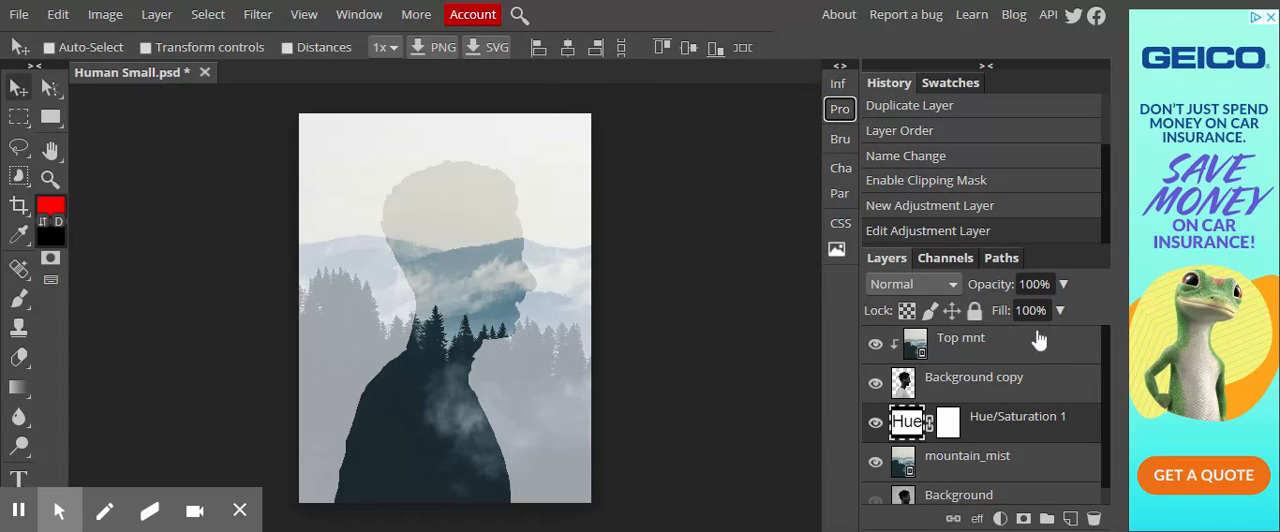
click(1000, 519)
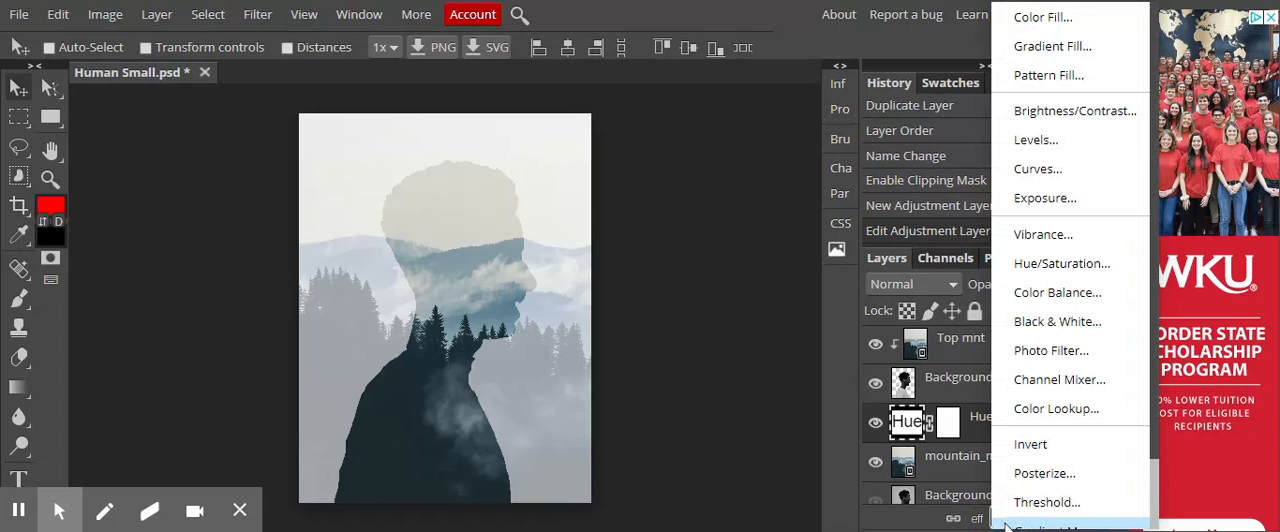
click(1048, 355)
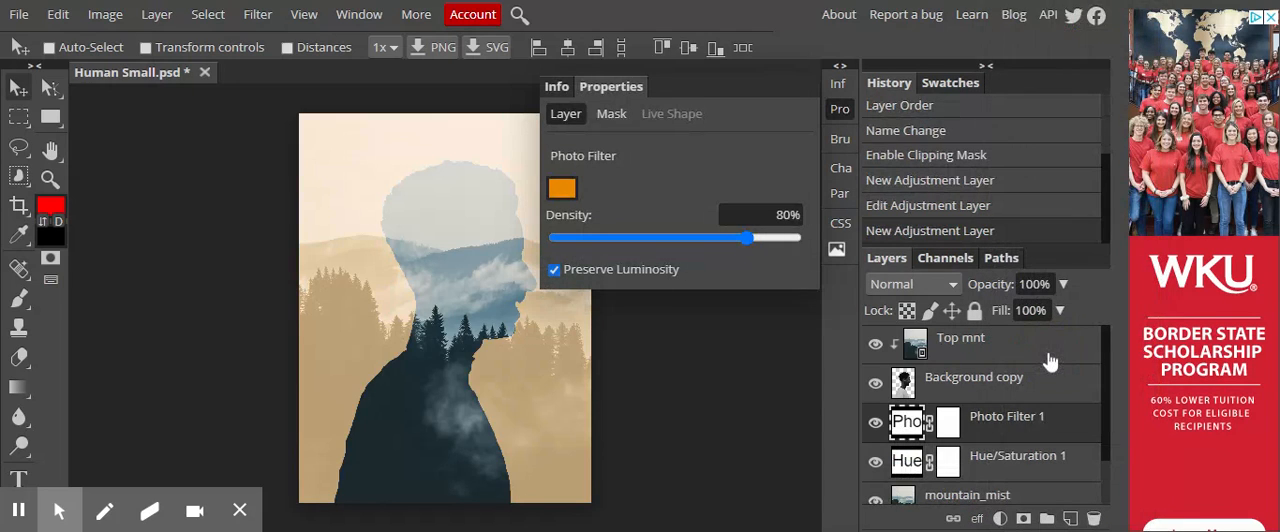
click(563, 194)
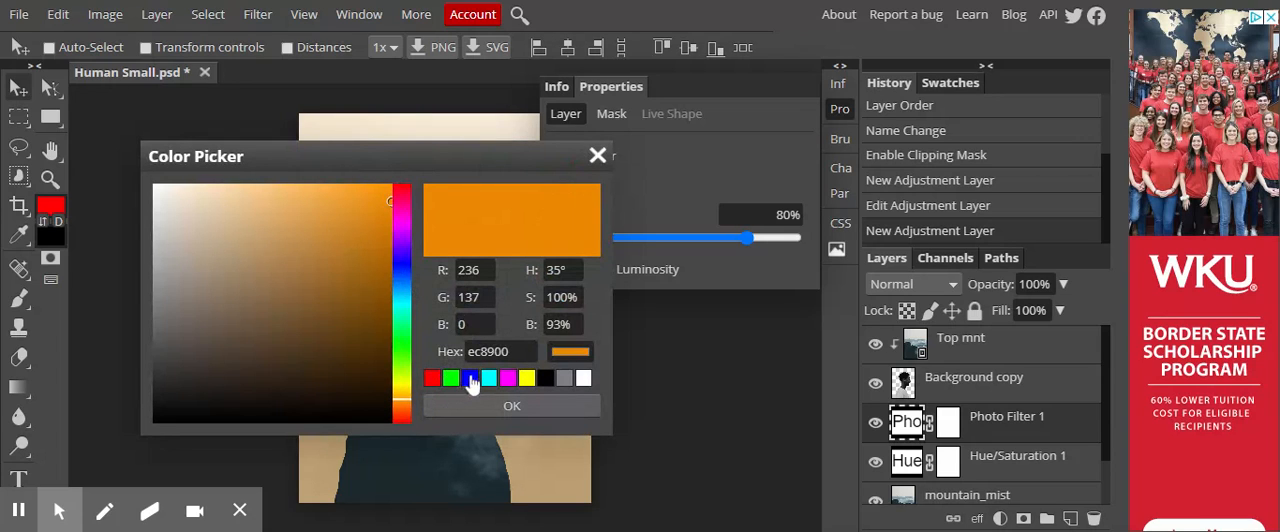
click(489, 379)
drag(380, 157, 964, 12)
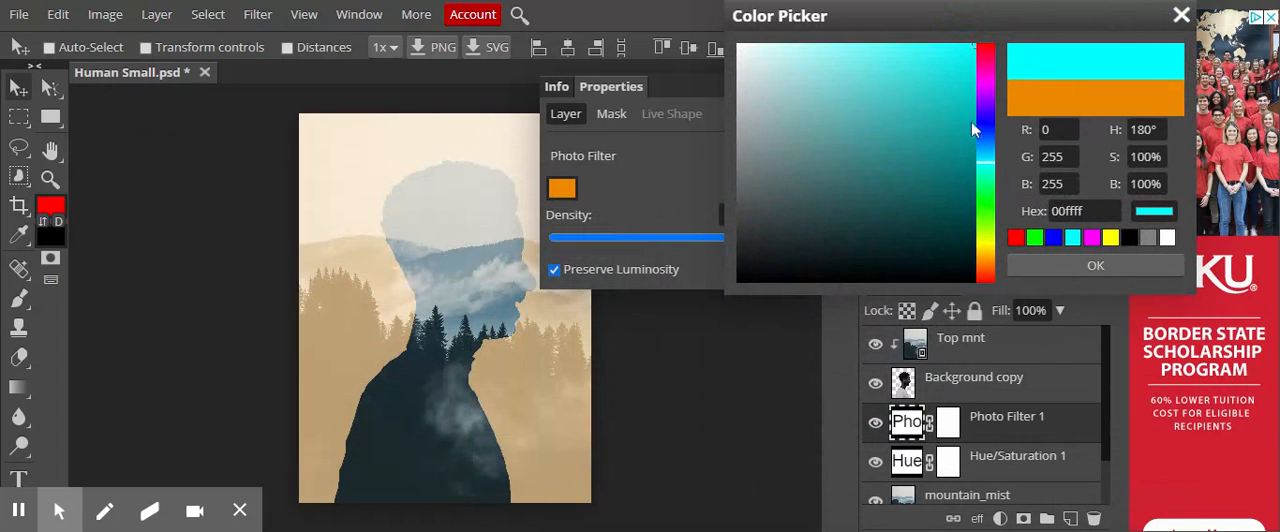
click(1093, 267)
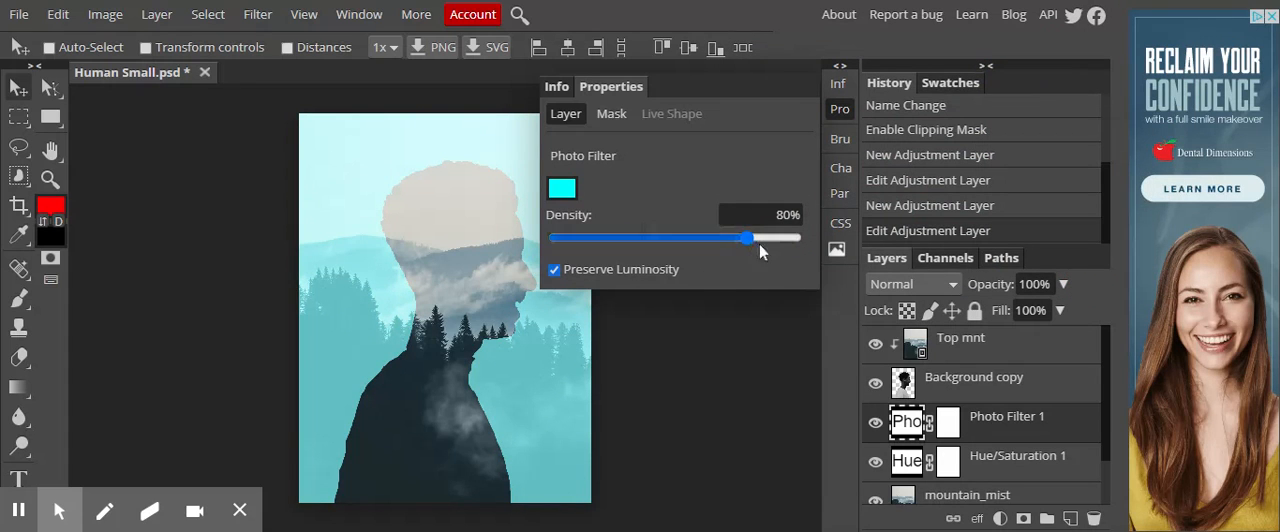
- Lower the Photo Filter's density and check its effect by toggling Preserve Luminosity and the adjustment layer's visibility off and on
mouse_move(746, 236)
mouse_down()
mouse_move(628, 236)
mouse_move(735, 236)
mouse_up()
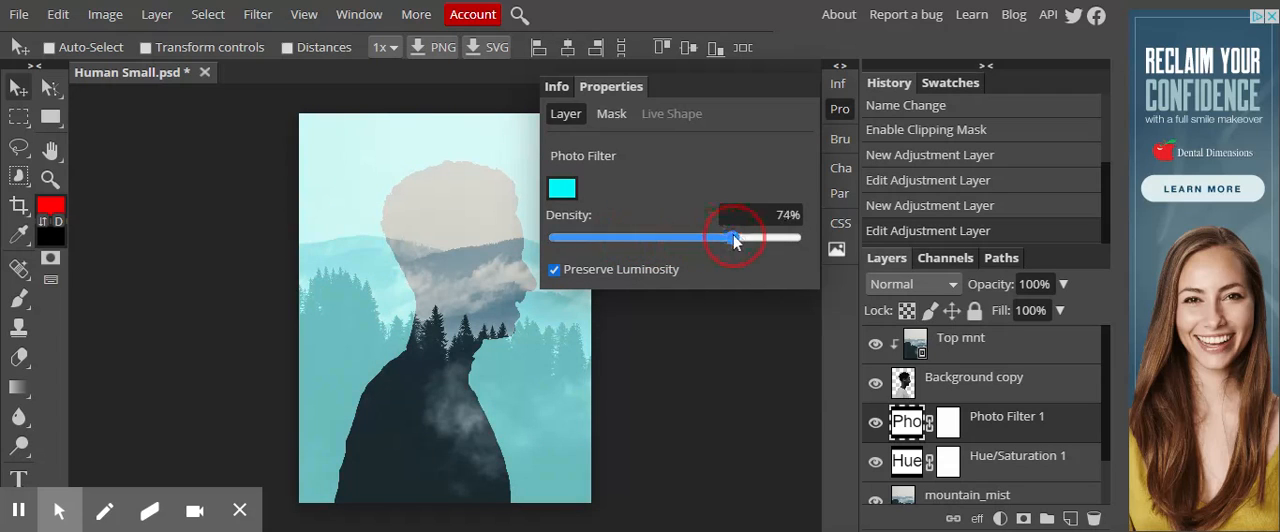
click(554, 270)
click(554, 270)
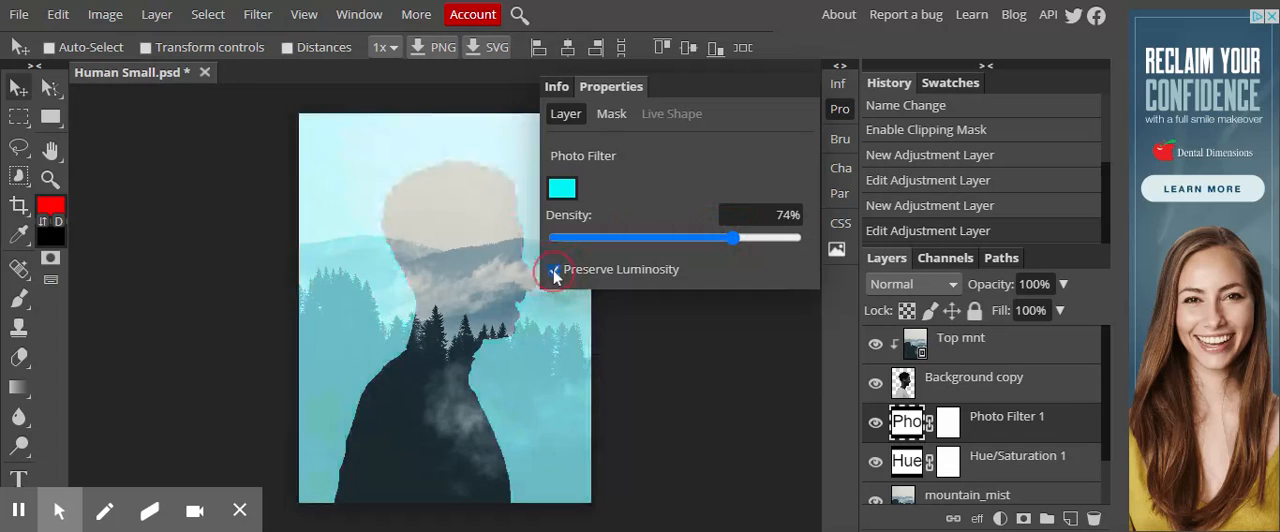
drag(729, 236, 700, 236)
click(876, 427)
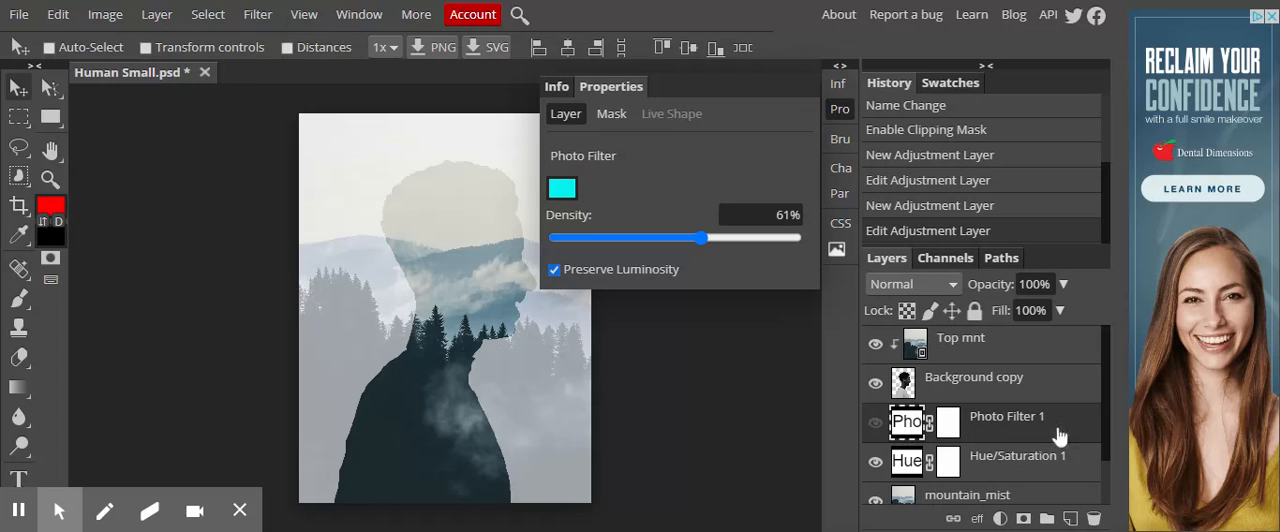
click(876, 425)
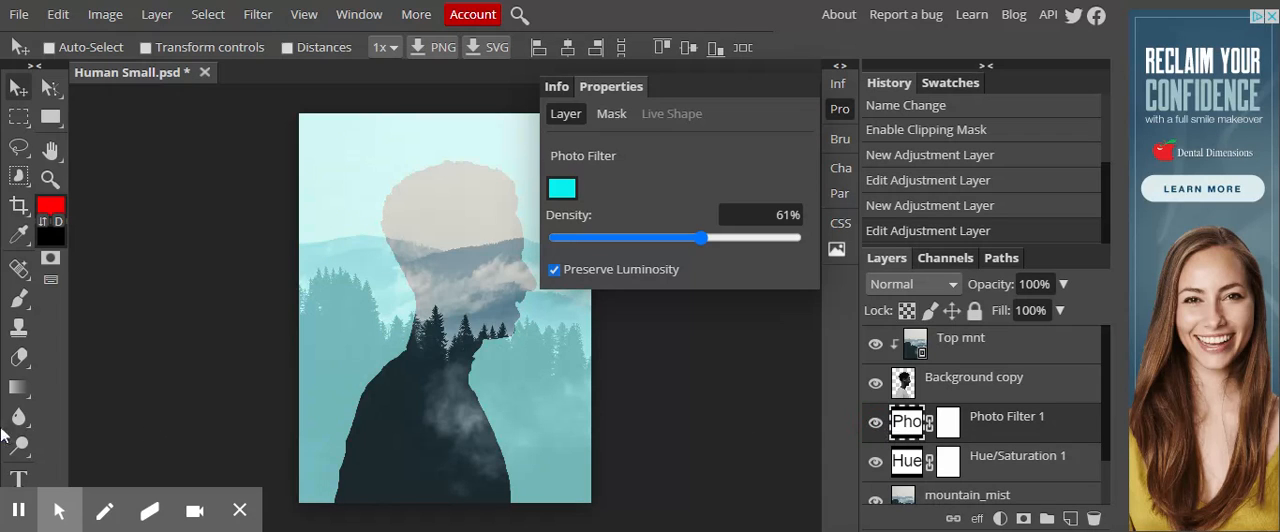
click(18, 512)
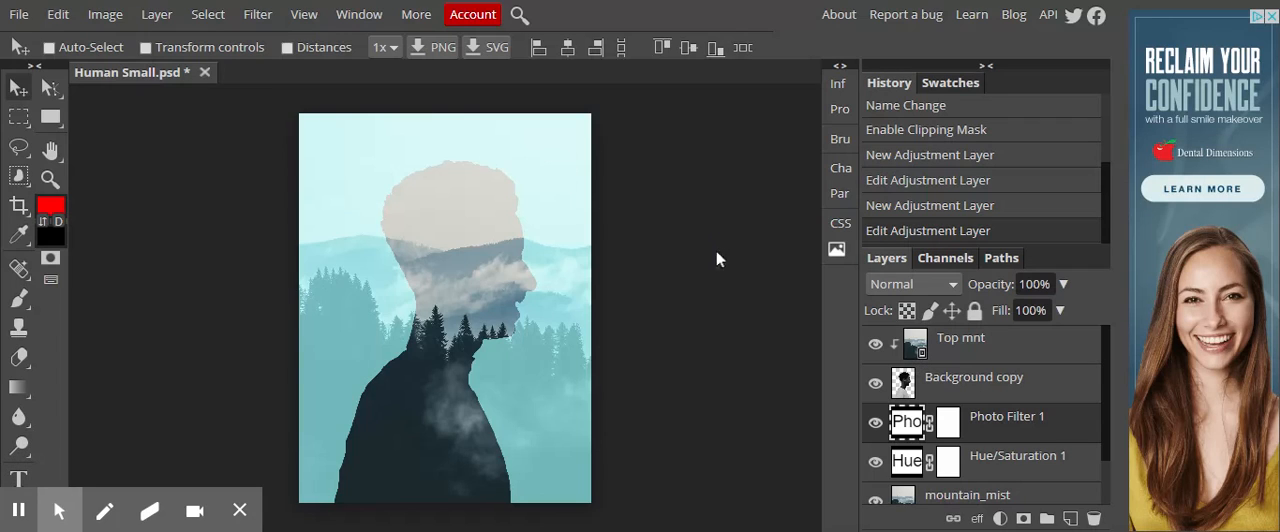
- Try the Multiply, Linear Burn and Screen blend modes on the Top mnt layer, testing its opacity in Screen mode
click(1107, 343)
click(970, 345)
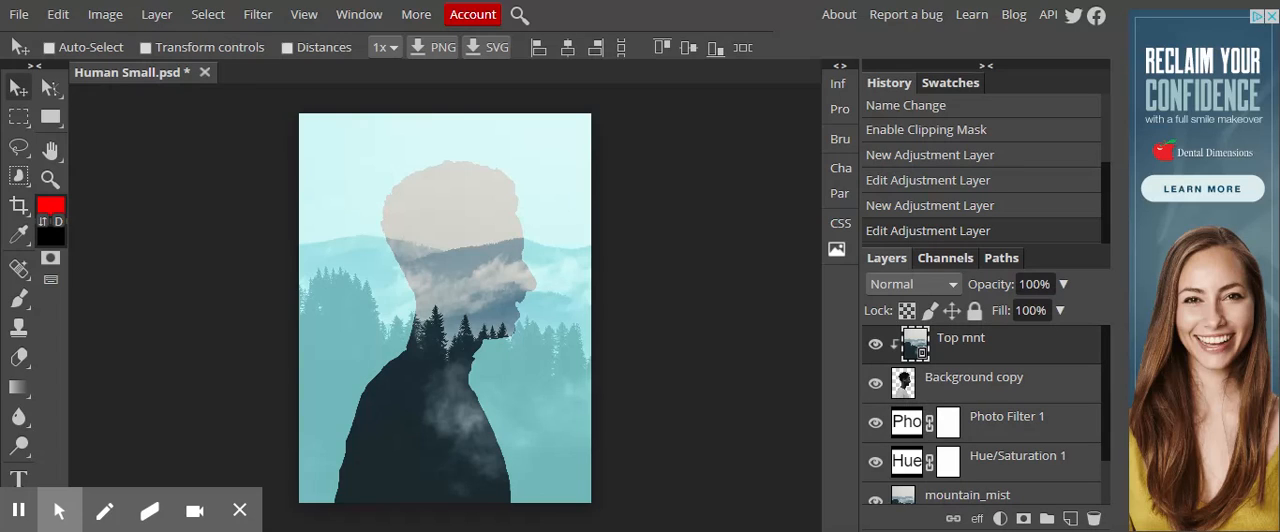
click(954, 285)
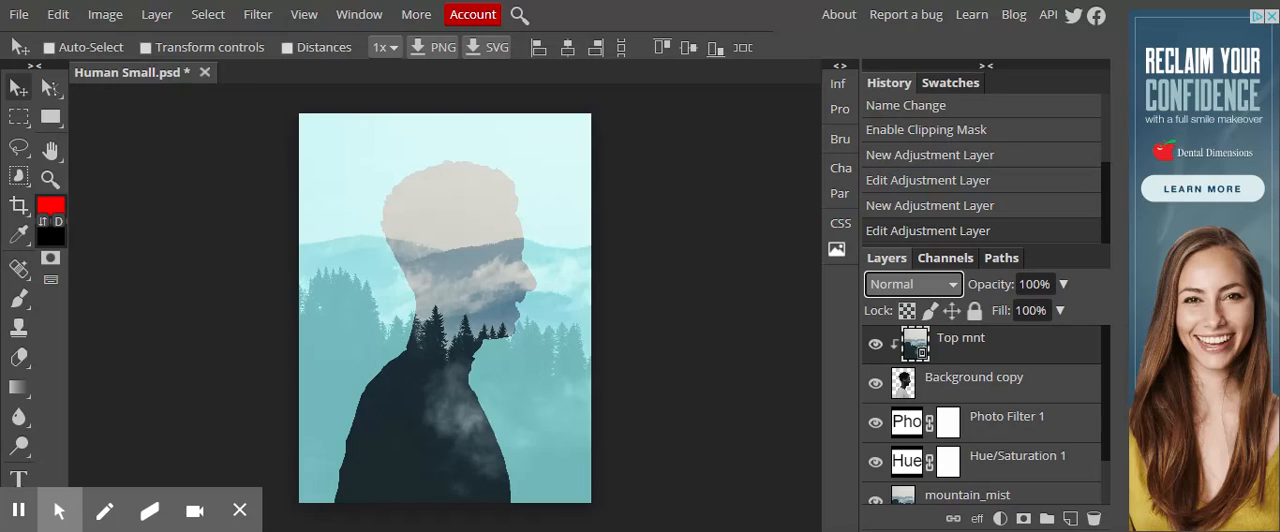
click(897, 365)
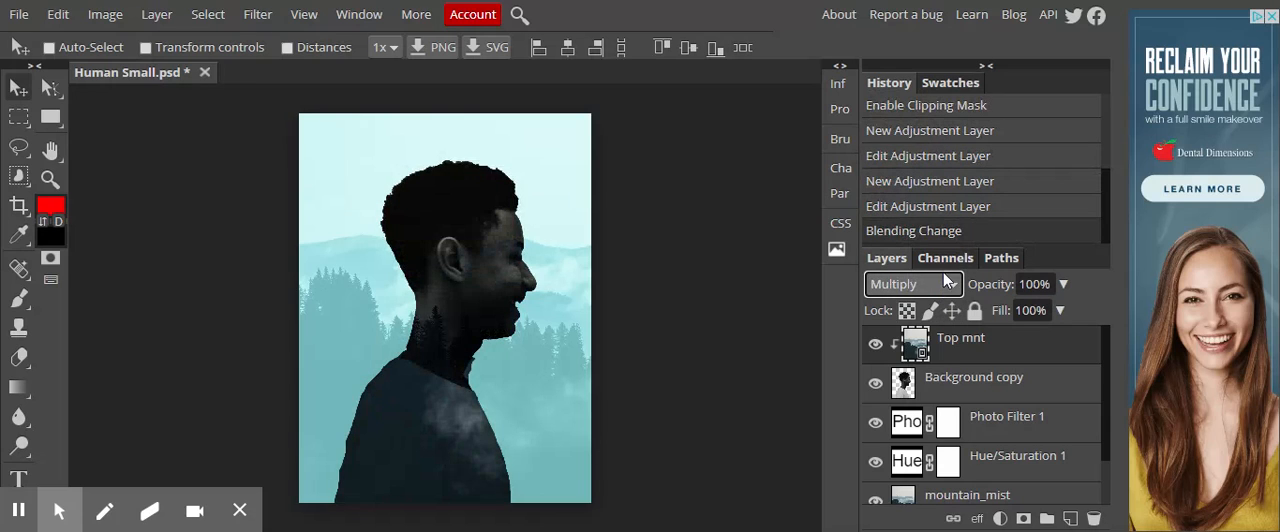
click(902, 7)
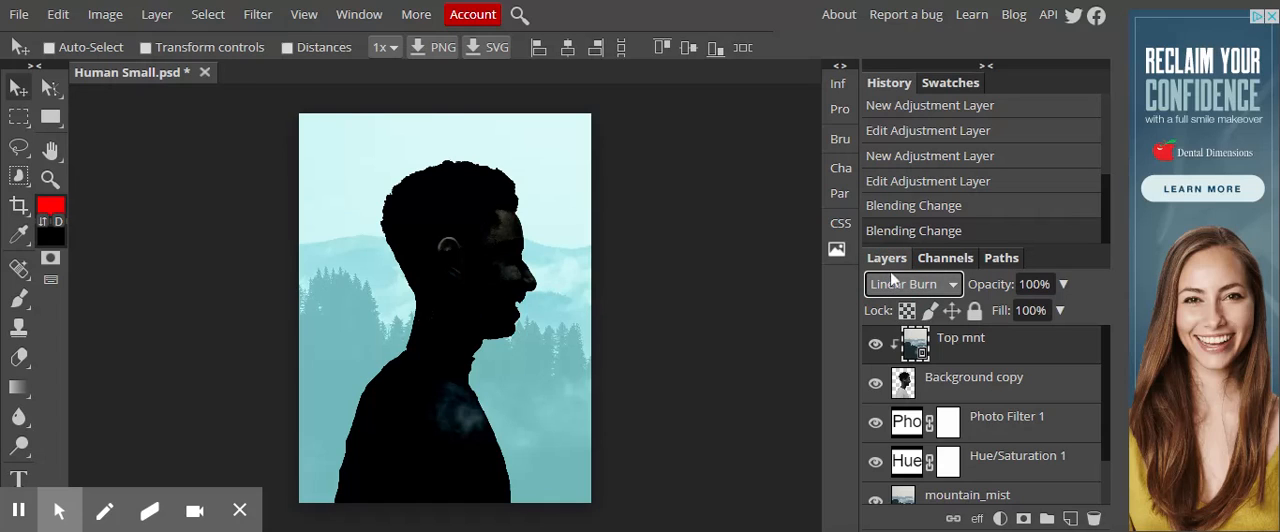
click(880, 75)
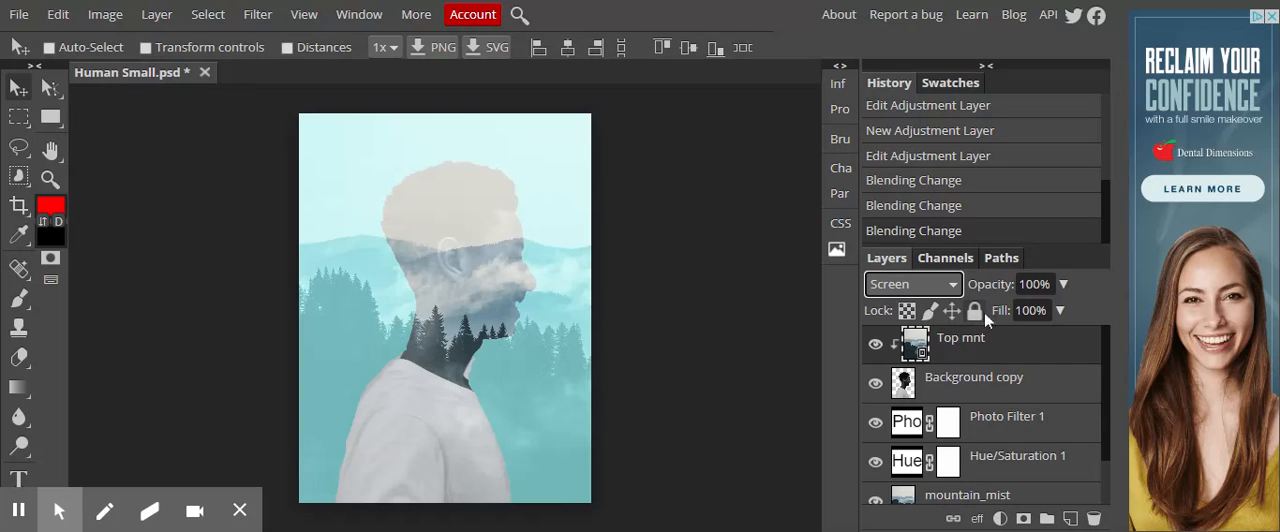
click(1063, 285)
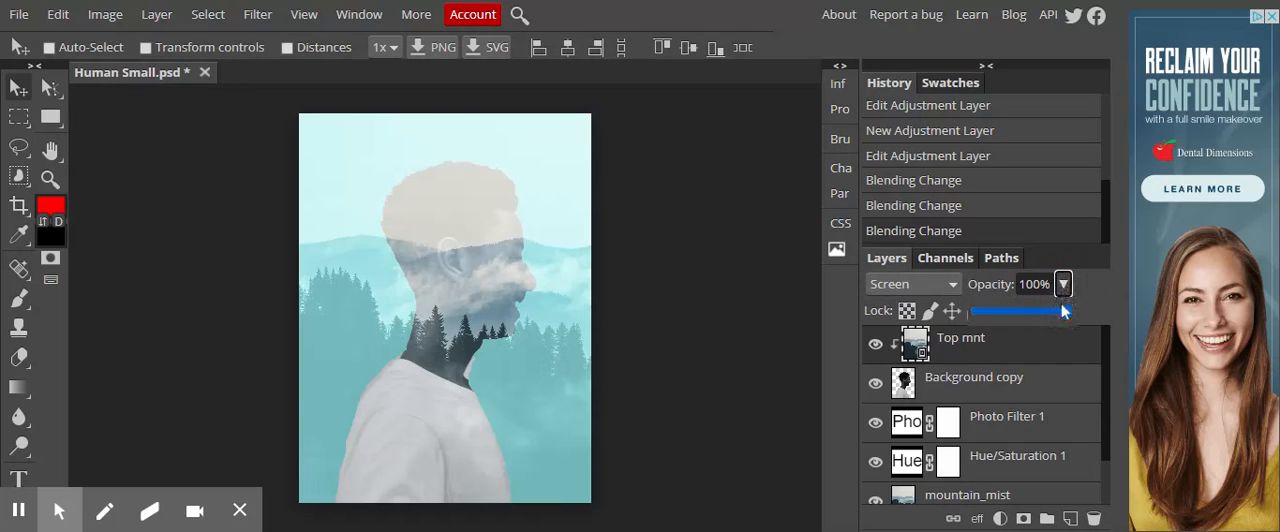
drag(1066, 318, 1083, 303)
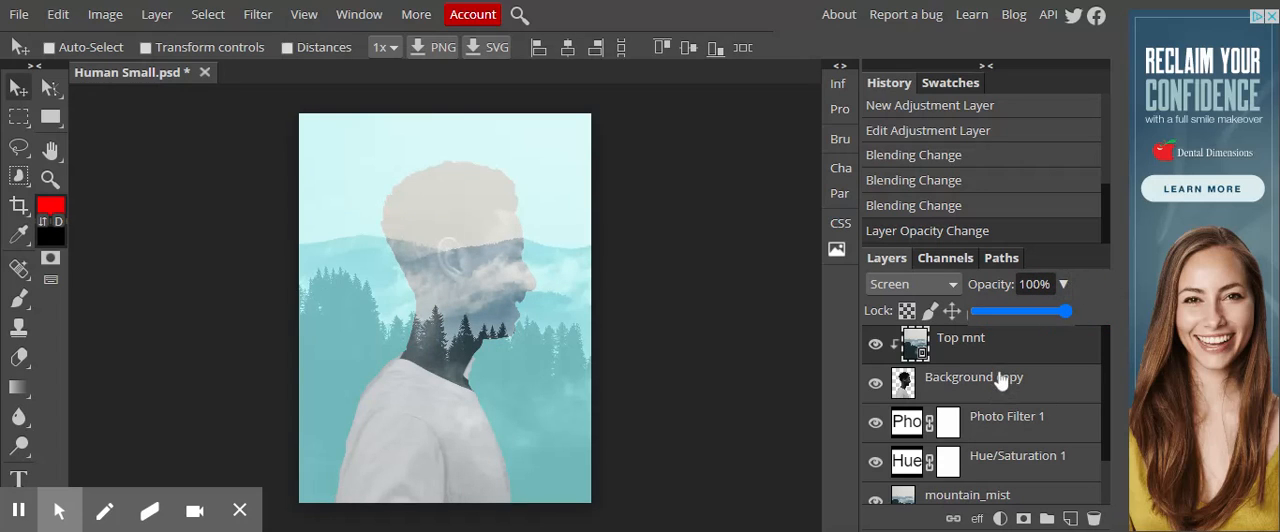
- Try the Overlay, Soft Light and Vivid Light blend modes on the Top mnt layer, testing its opacity in Vivid Light
click(943, 279)
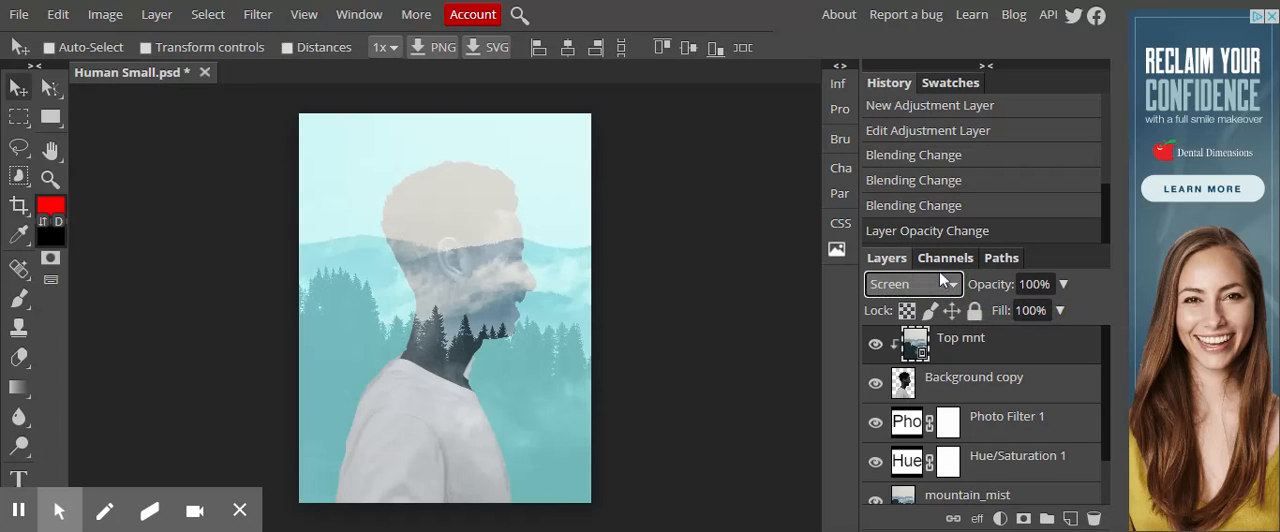
click(919, 158)
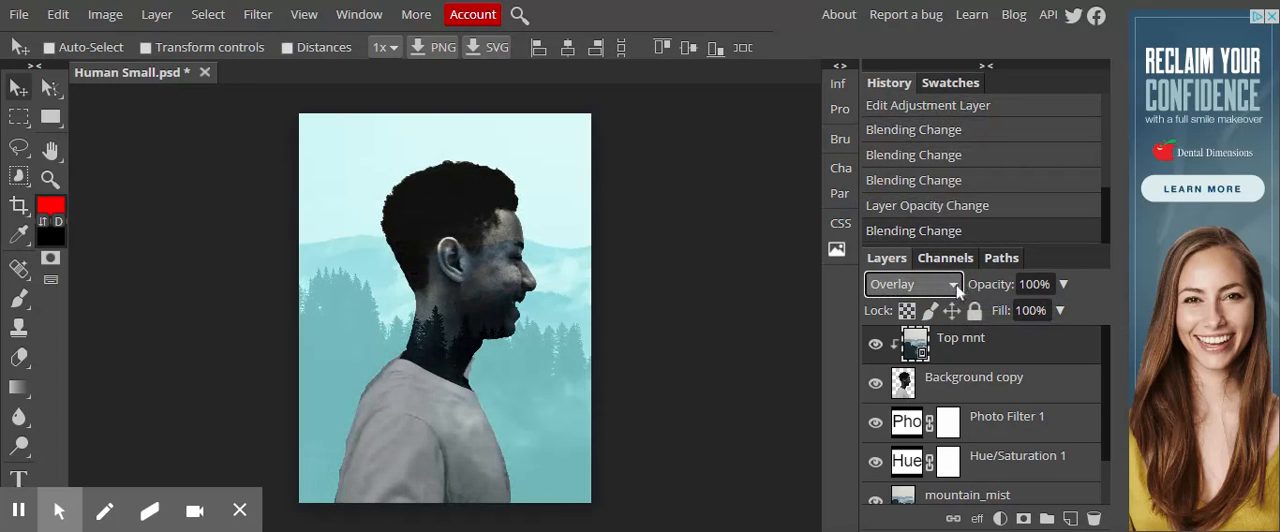
click(937, 279)
click(902, 186)
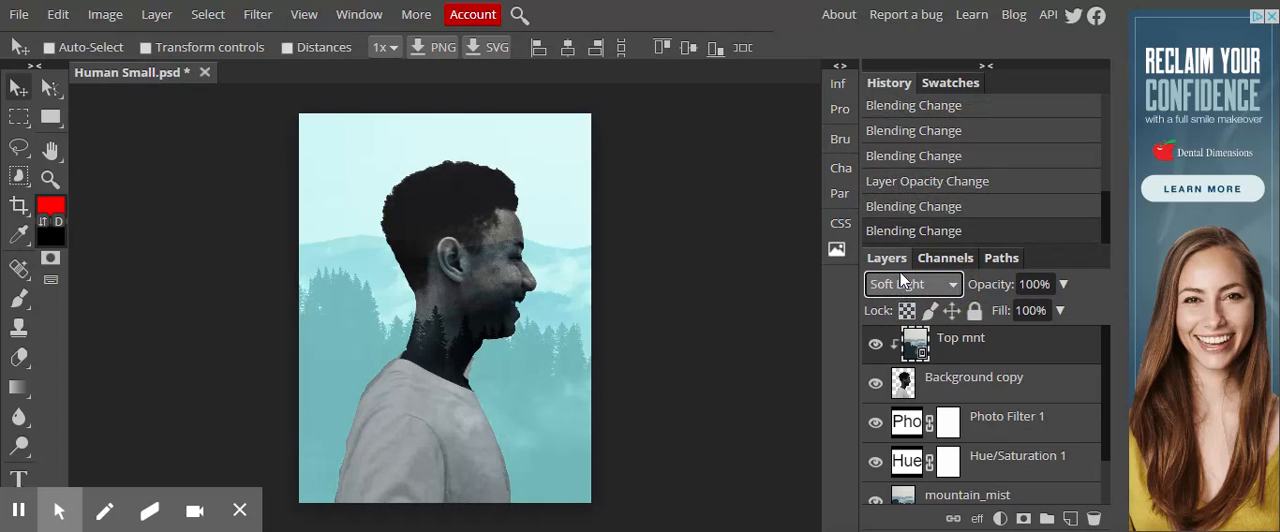
click(900, 272)
click(895, 209)
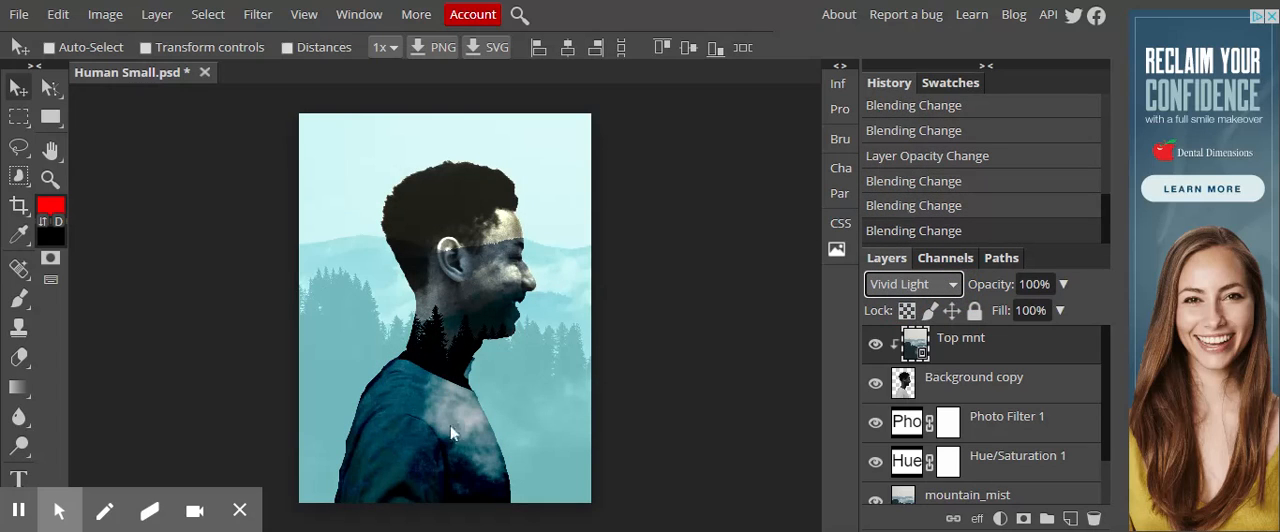
click(1063, 284)
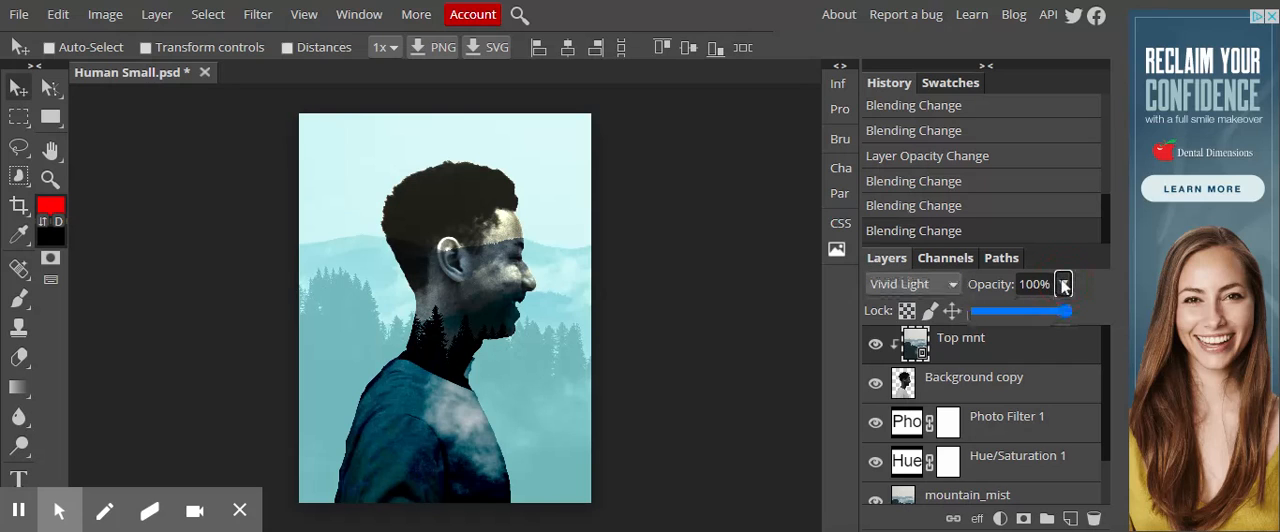
mouse_move(1068, 311)
mouse_down()
mouse_move(1005, 318)
mouse_move(1078, 312)
mouse_up()
- Try the Hard Light, Pin Light, Divide and Exclusion blend modes on the Top mnt layer
click(935, 285)
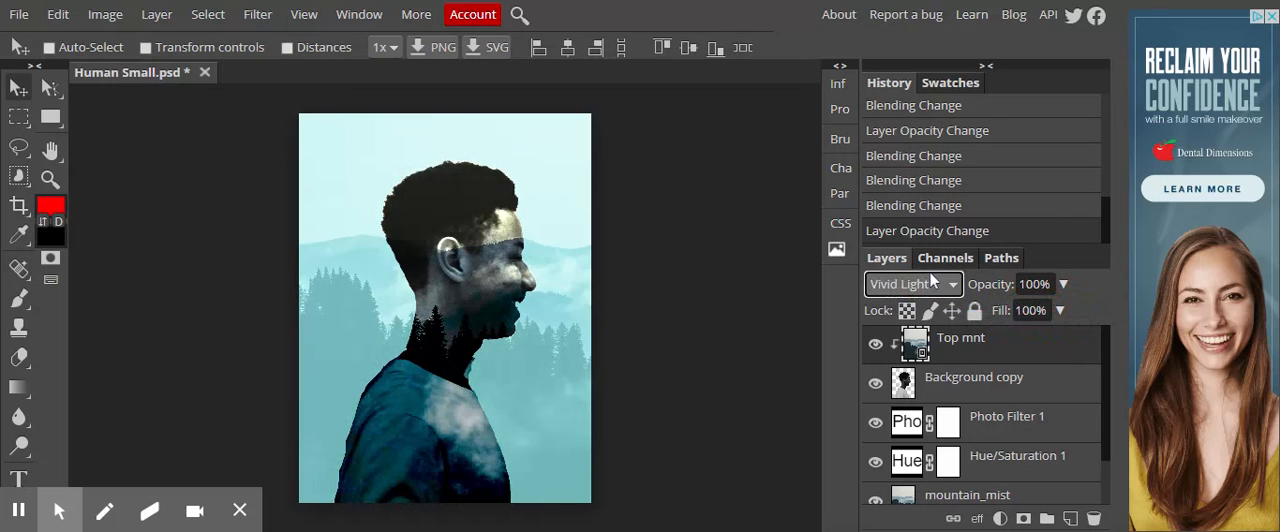
key(Up)
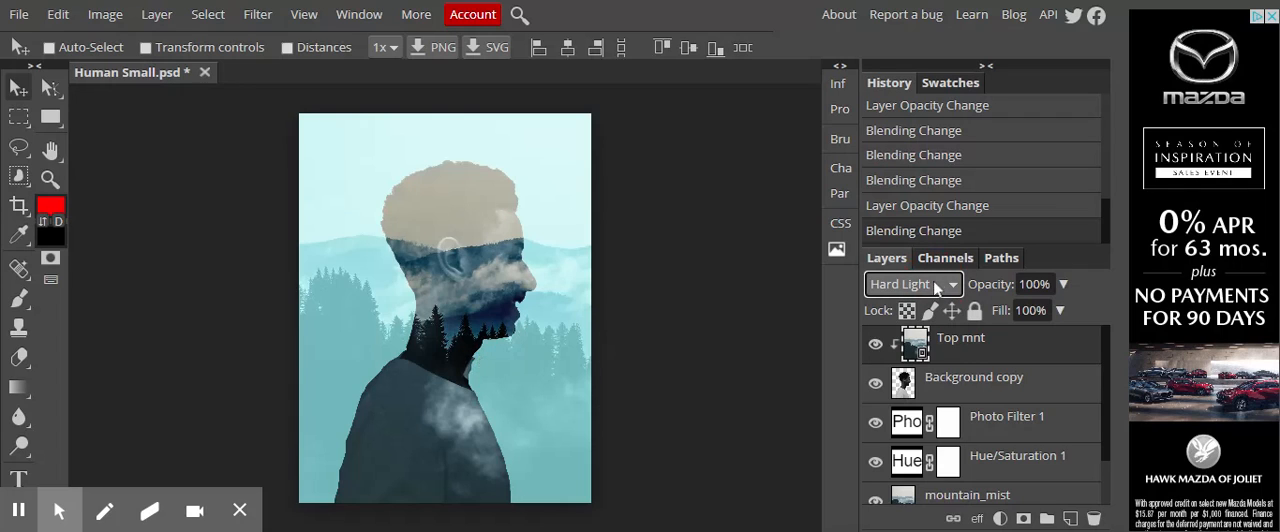
scroll(937, 281, down, 3)
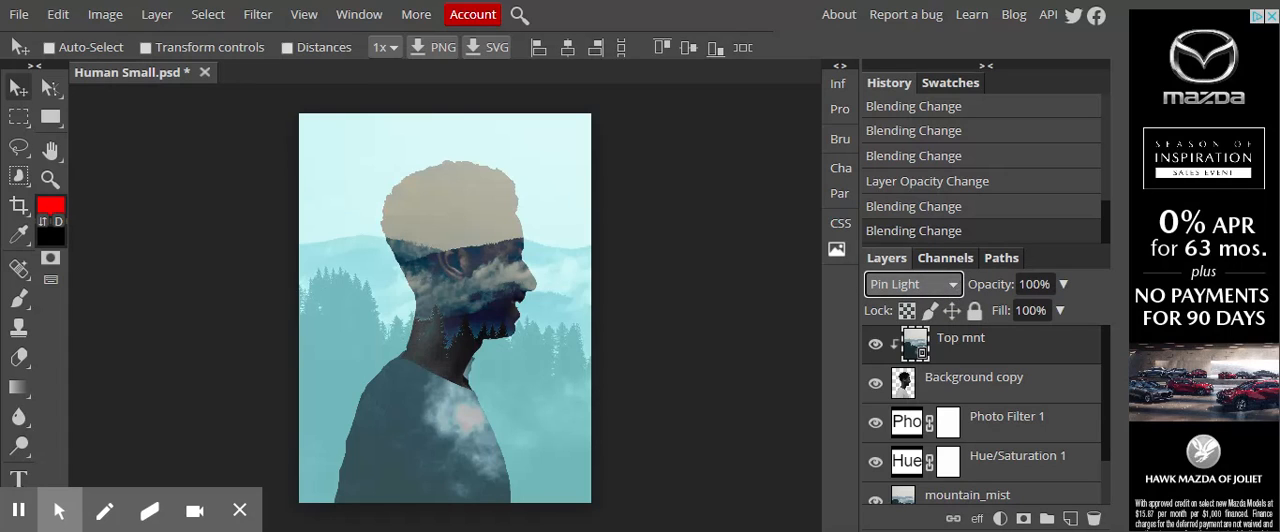
click(957, 247)
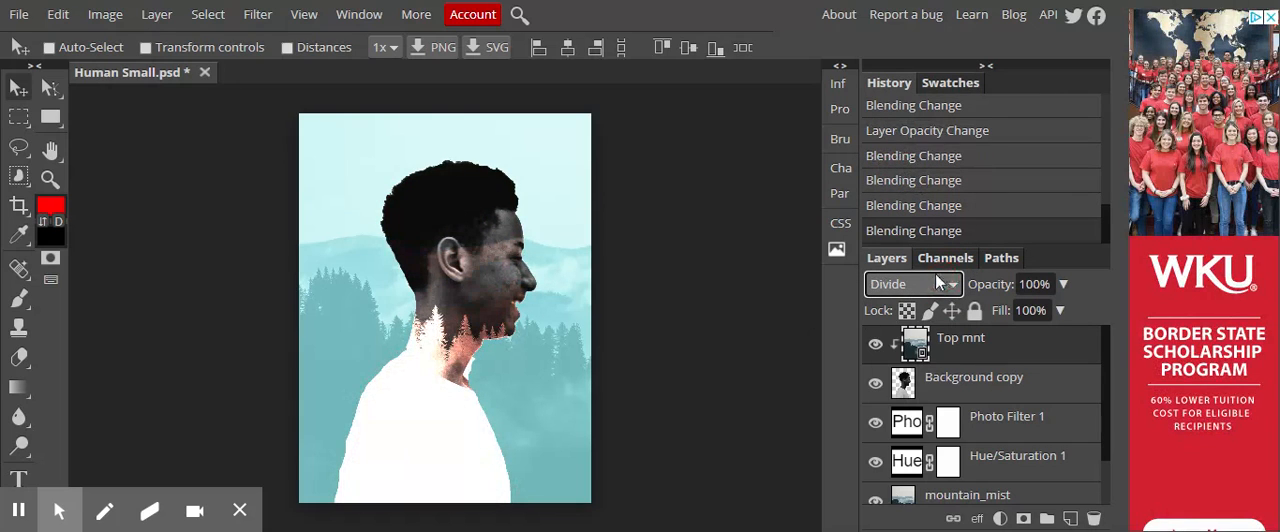
click(920, 236)
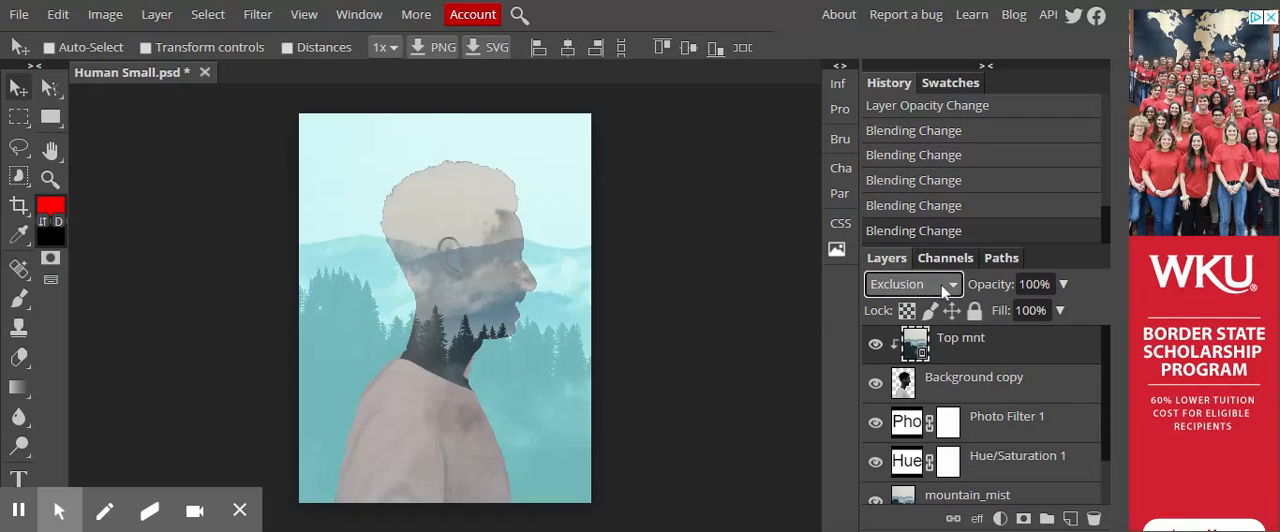
- Compare Hard Mix and Vivid Light on the Top mnt layer and settle on the Hard Light blend mode
click(902, 176)
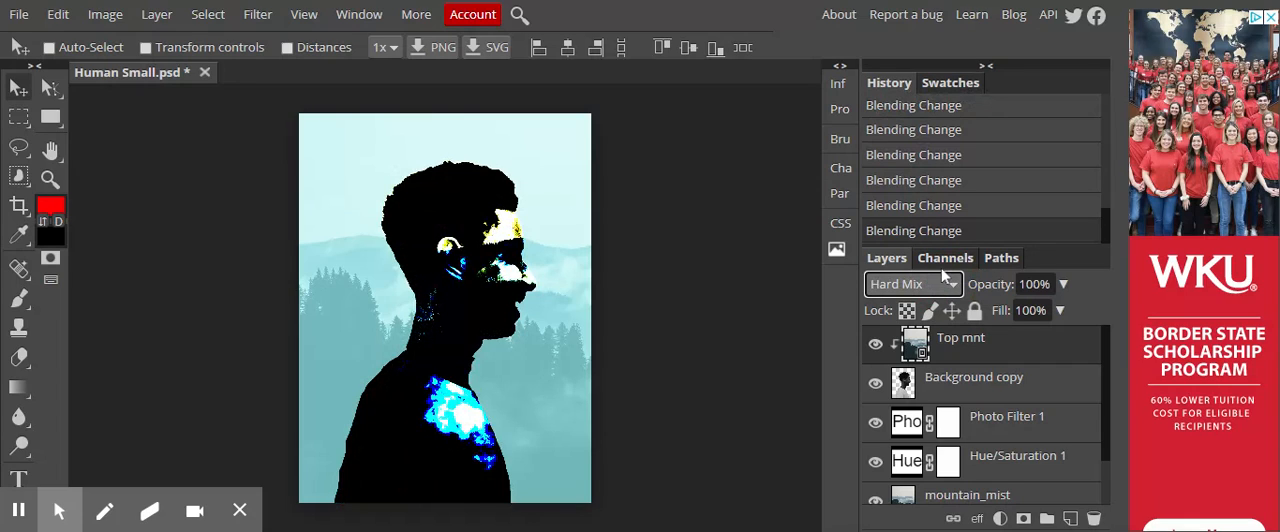
click(905, 120)
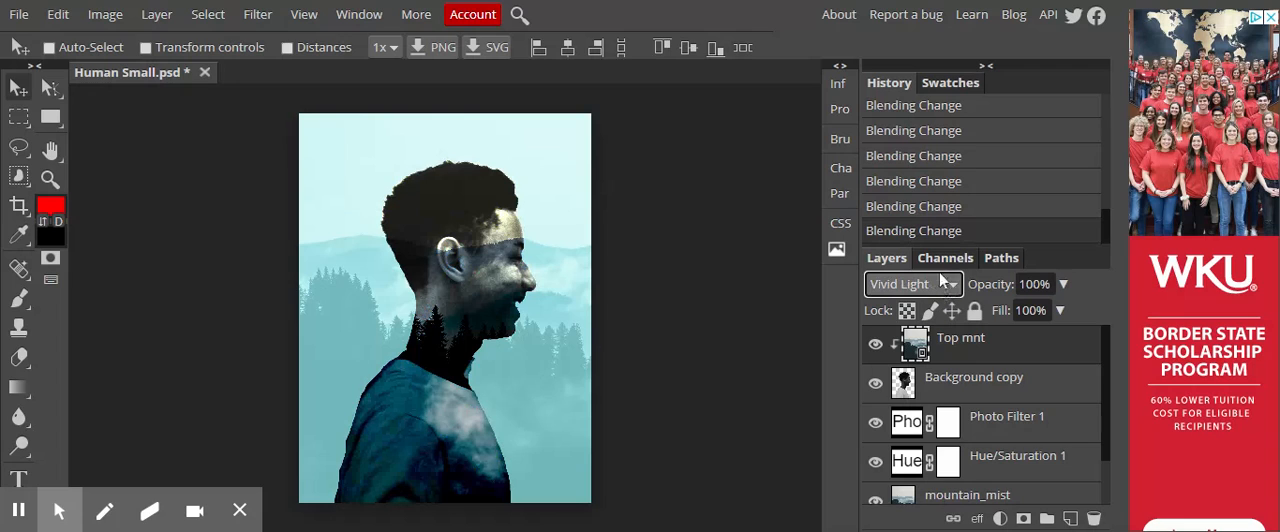
click(909, 198)
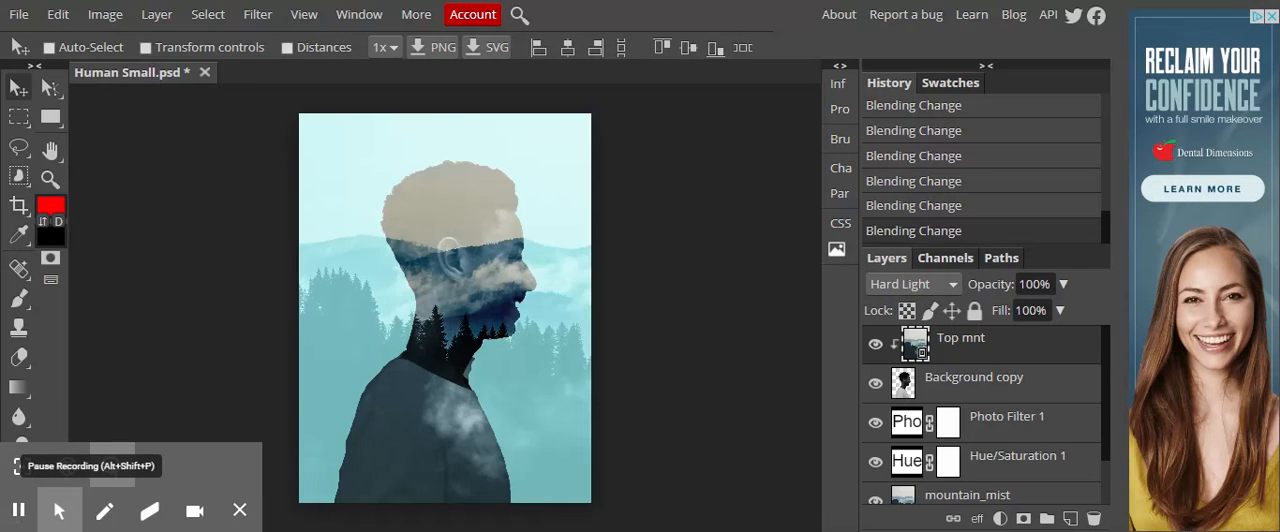
- Save the layered document as a PSD file
click(17, 17)
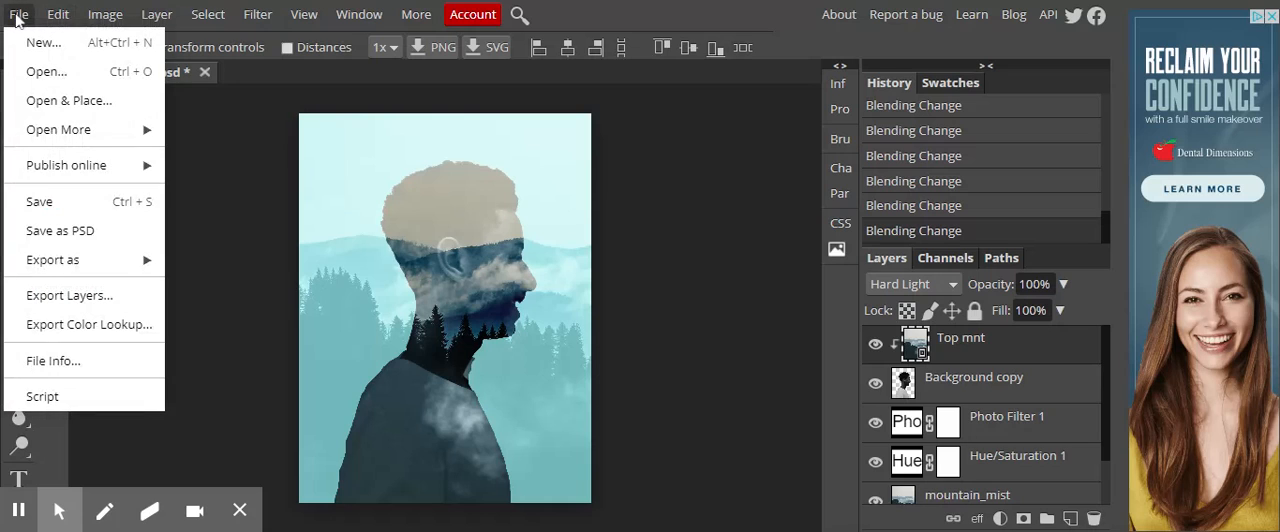
click(90, 237)
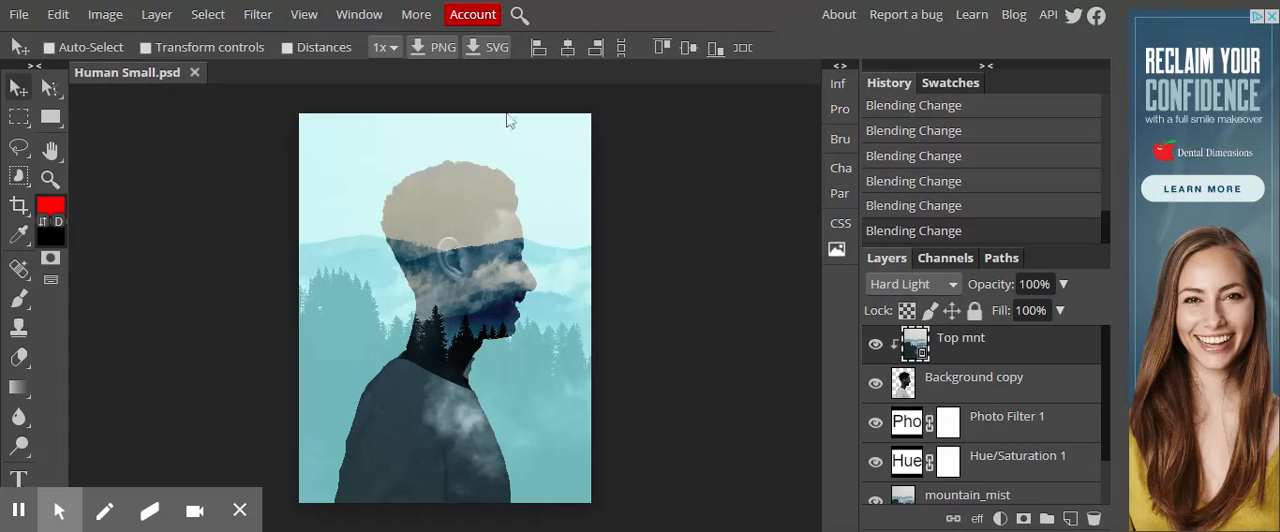
- Flatten all layers of the image into a single Background layer
click(146, 22)
mouse_move(325, 42)
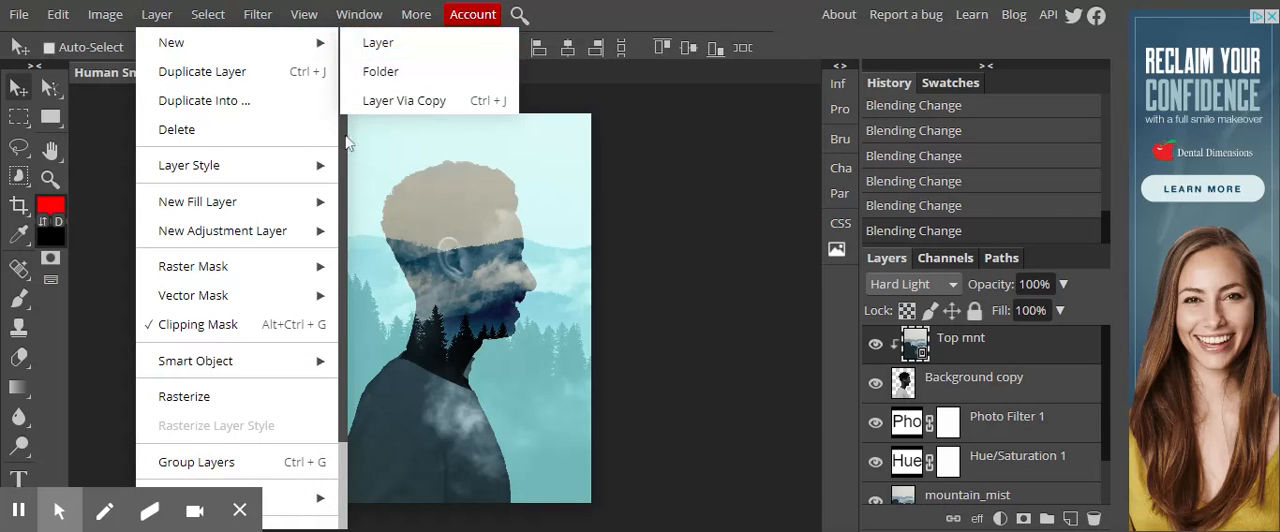
scroll(349, 137, down, 2)
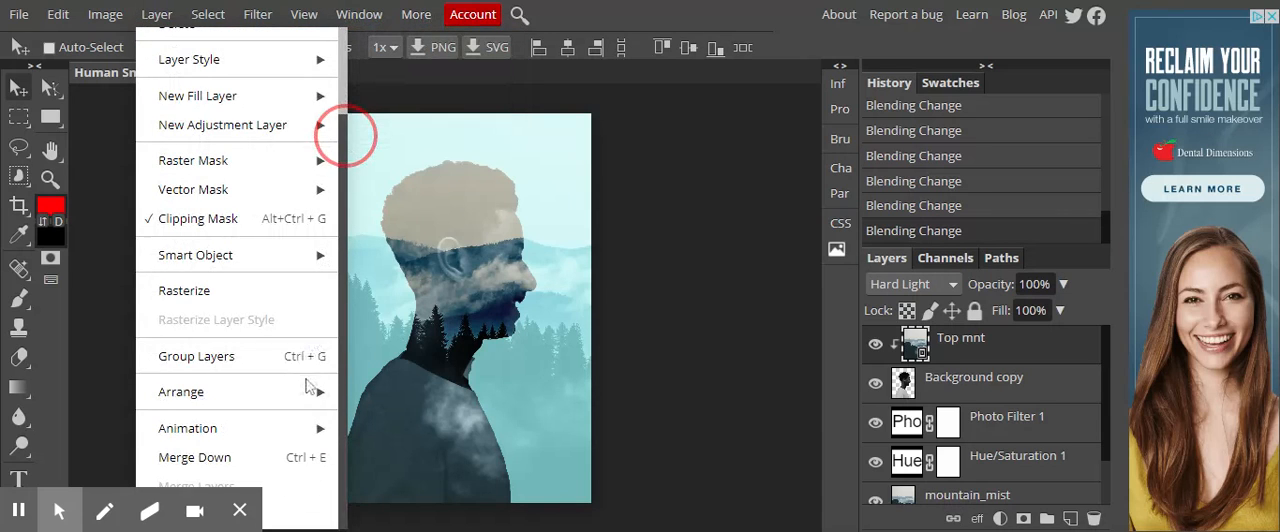
click(241, 511)
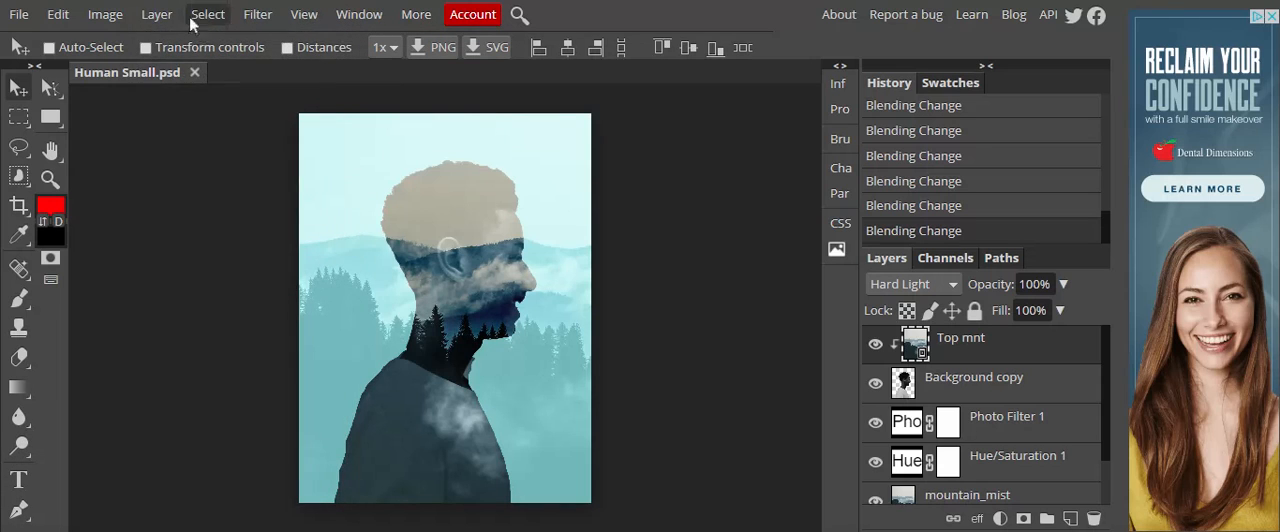
click(156, 14)
scroll(347, 400, down, 2)
click(277, 523)
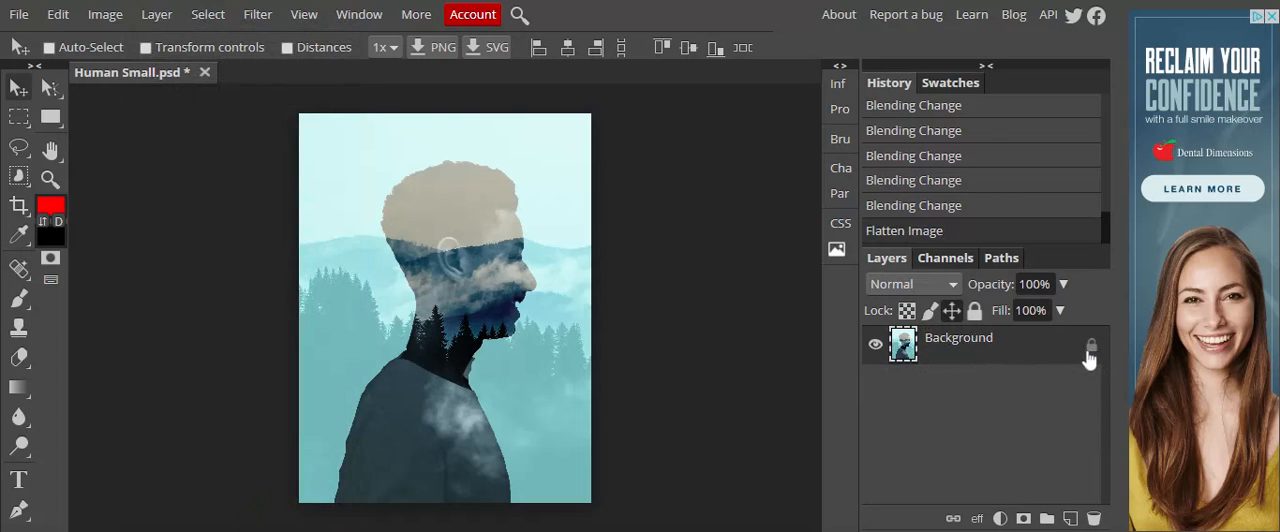
- Export the flattened image as a JPG at 1872 by 2496 px with quality 100%
click(18, 14)
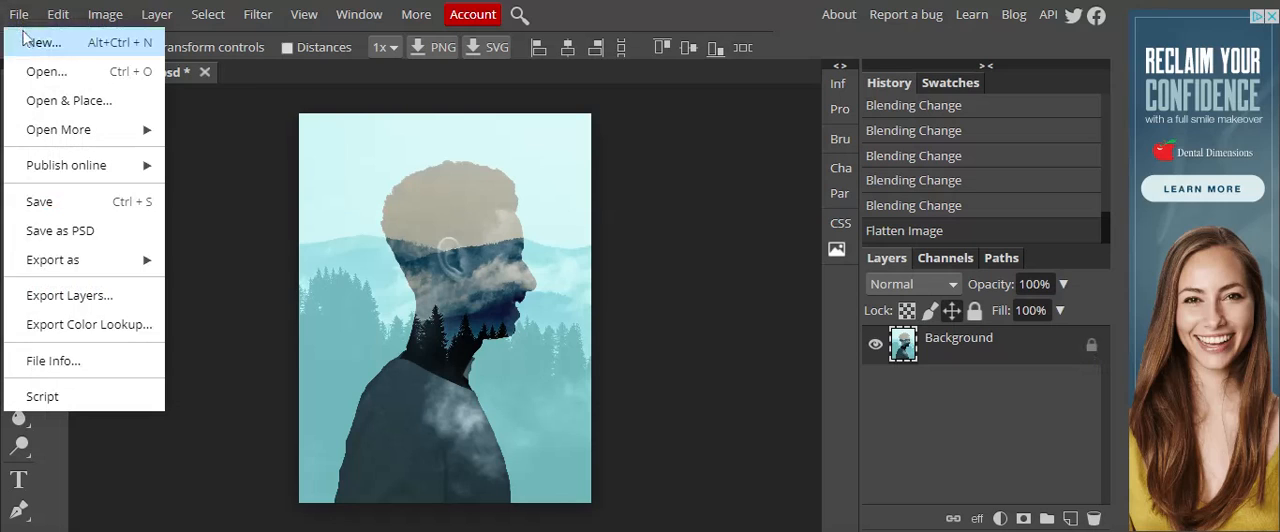
mouse_move(60, 259)
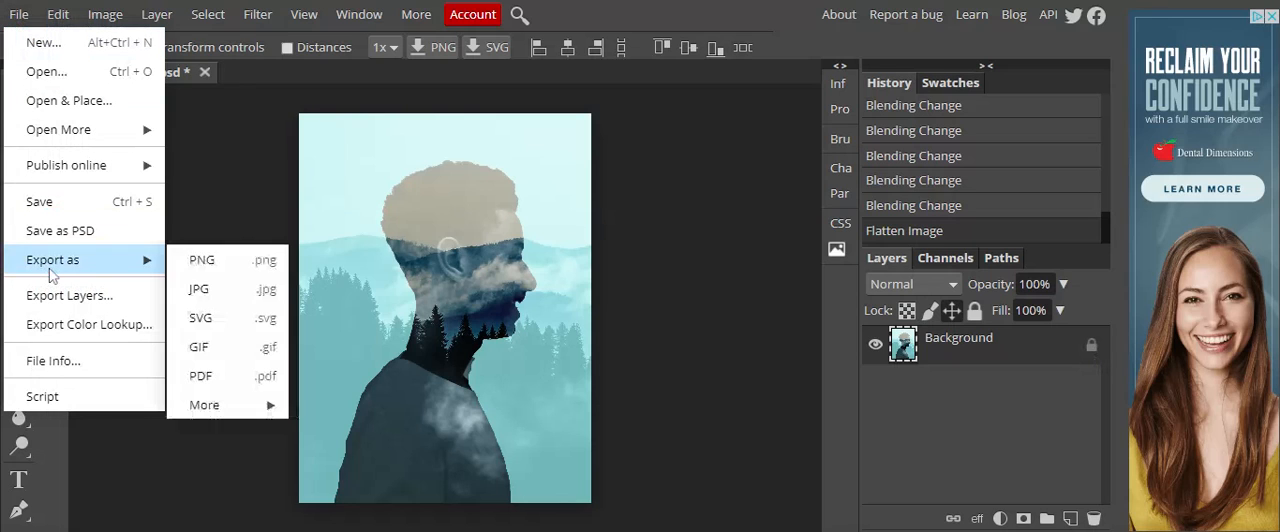
click(217, 293)
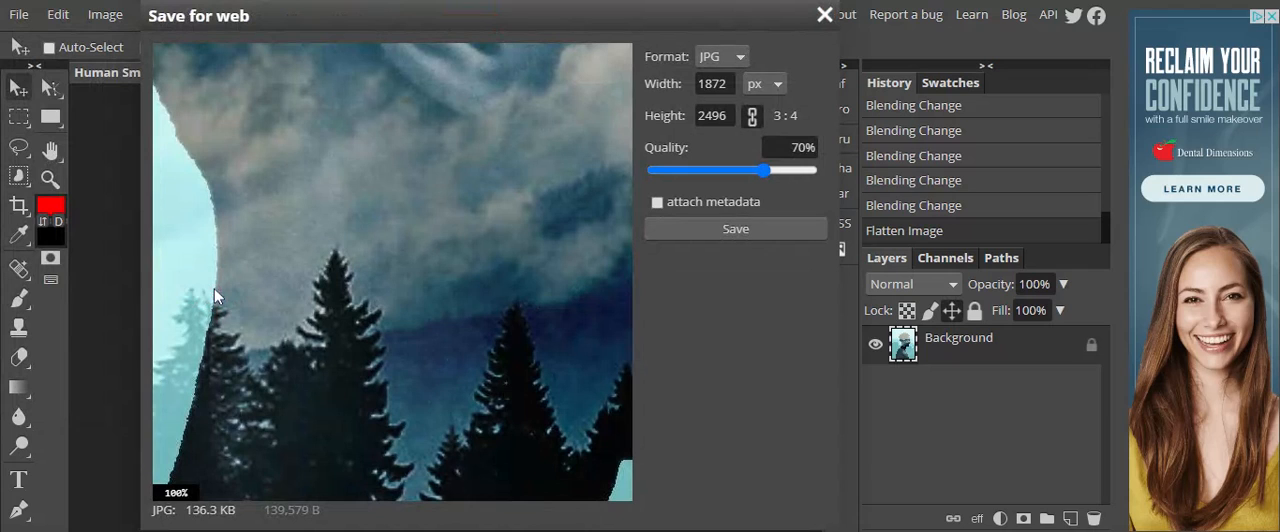
click(766, 174)
drag(806, 172, 840, 172)
click(787, 232)
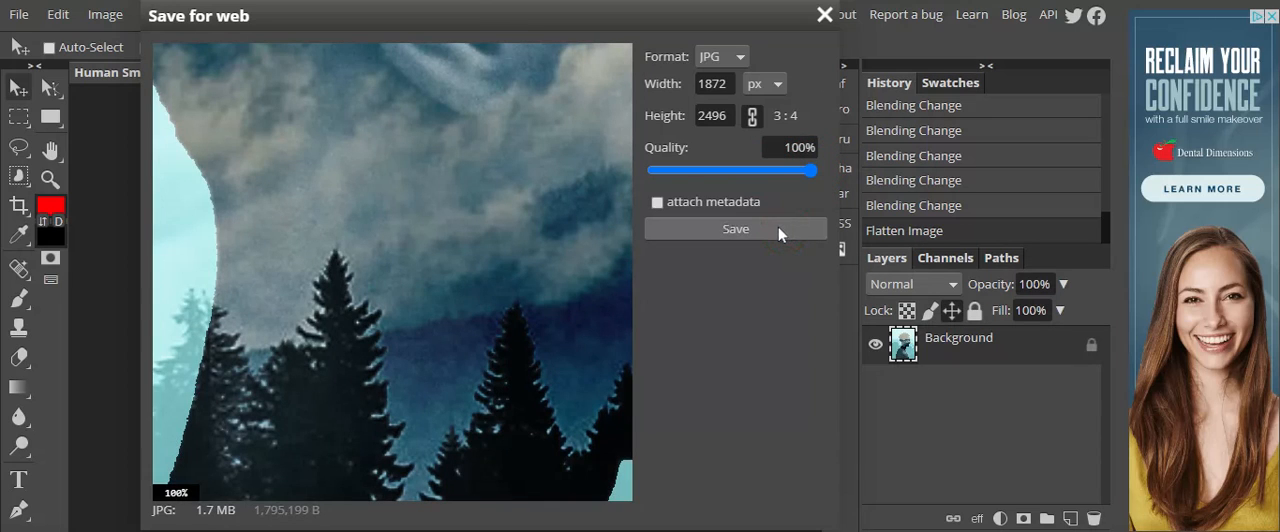
click(778, 226)
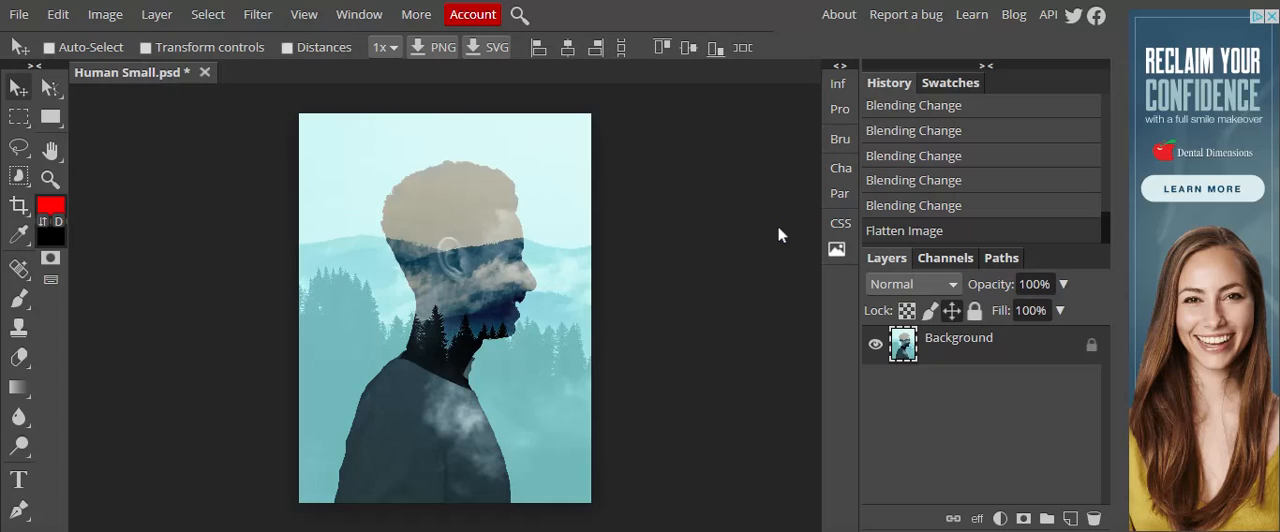